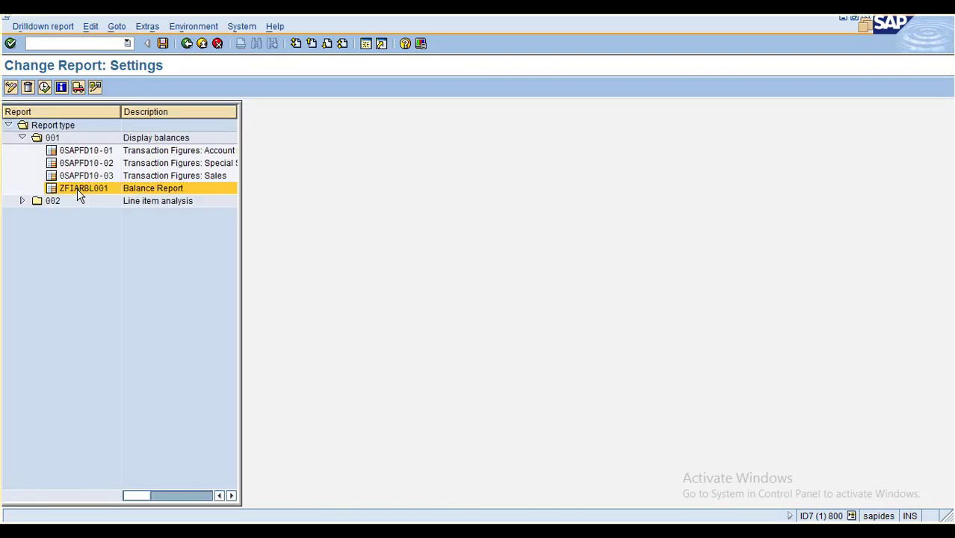
# Open the Balance Report ZFIARBL001 for changing and review its selected characteristics: Currency, Company Code, Customer and Fiscal Year
pyautogui.doubleClick(80, 192)
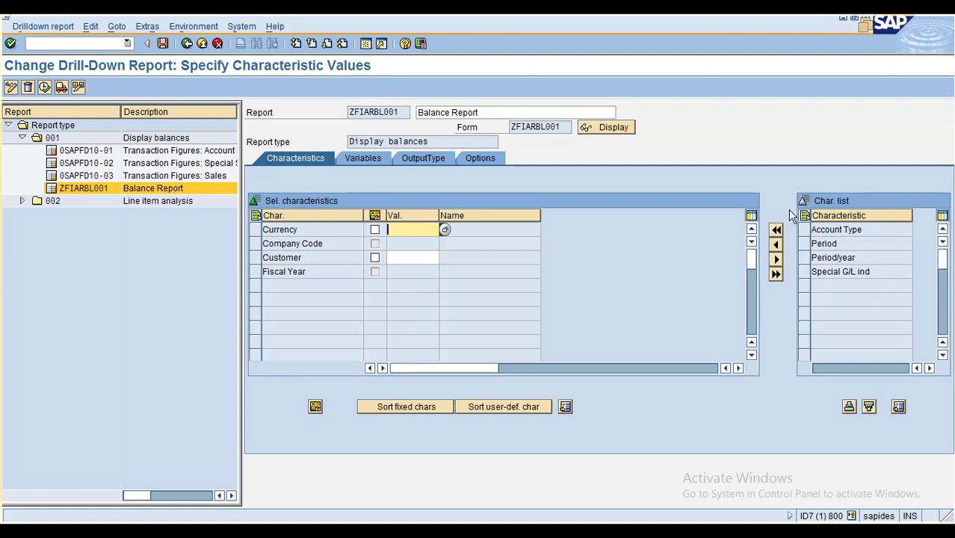
pyautogui.click(305, 230)
pyautogui.click(324, 244)
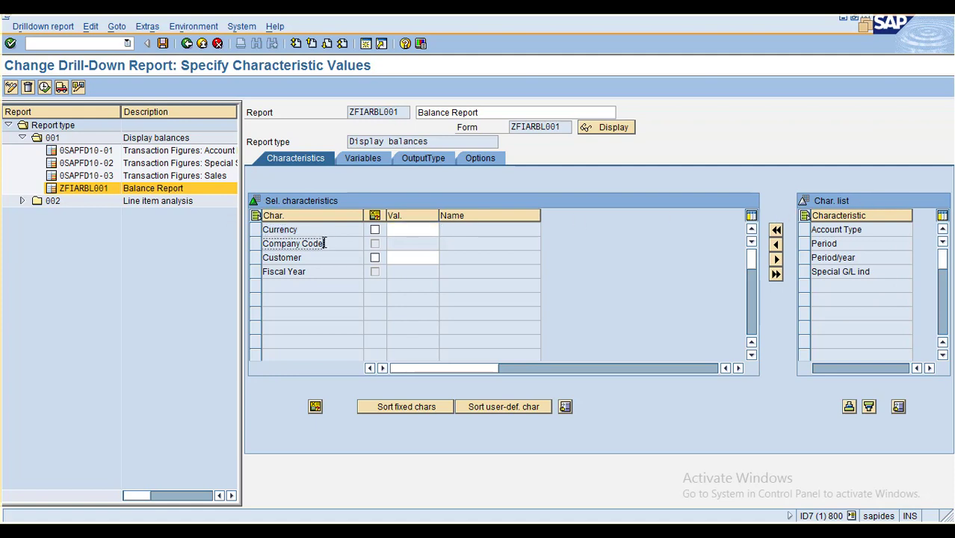
pyautogui.moveTo(324, 243); pyautogui.dragTo(254, 245)
pyautogui.moveTo(330, 258); pyautogui.dragTo(269, 260)
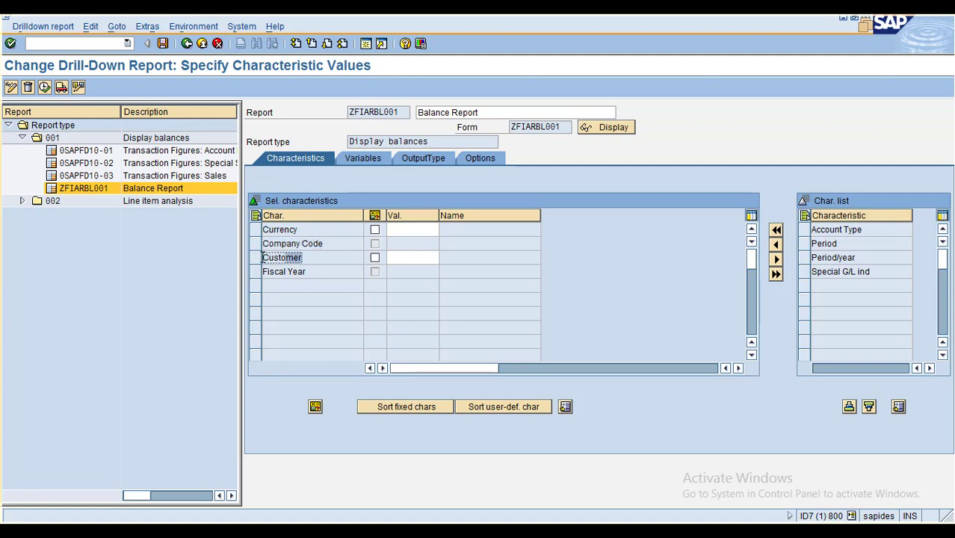
pyautogui.click(302, 274)
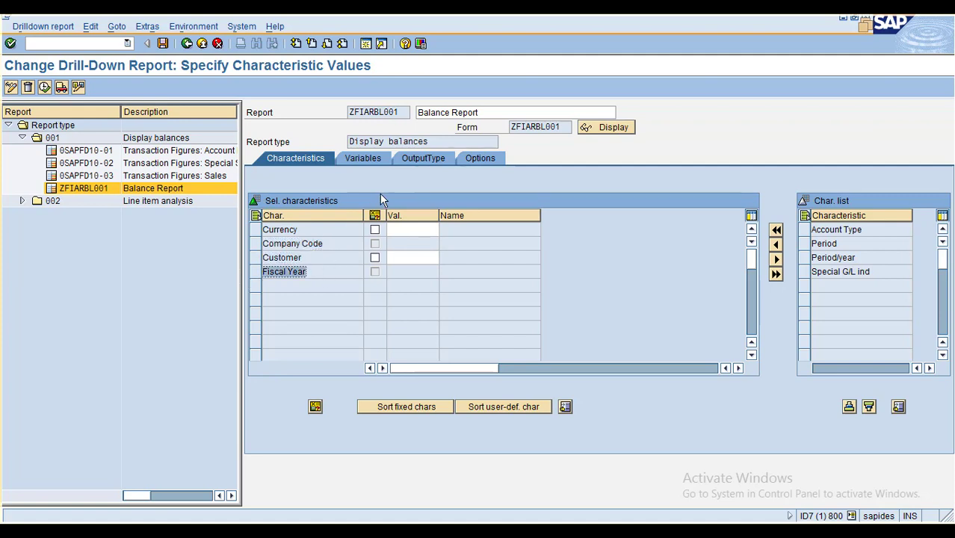
# Review the report's variable values for company code, fiscal year and the period range
pyautogui.click(361, 160)
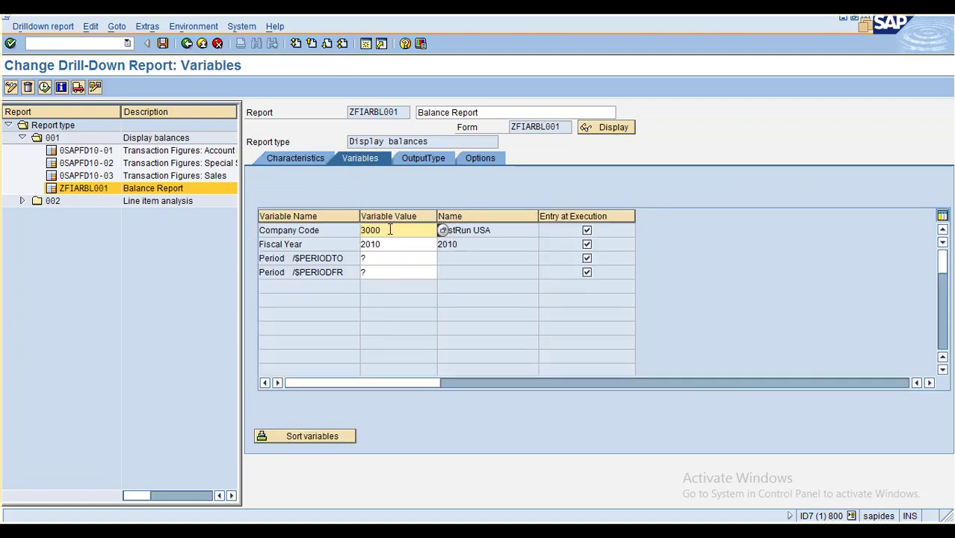
pyautogui.moveTo(389, 231); pyautogui.dragTo(354, 233)
pyautogui.moveTo(393, 247); pyautogui.dragTo(358, 245)
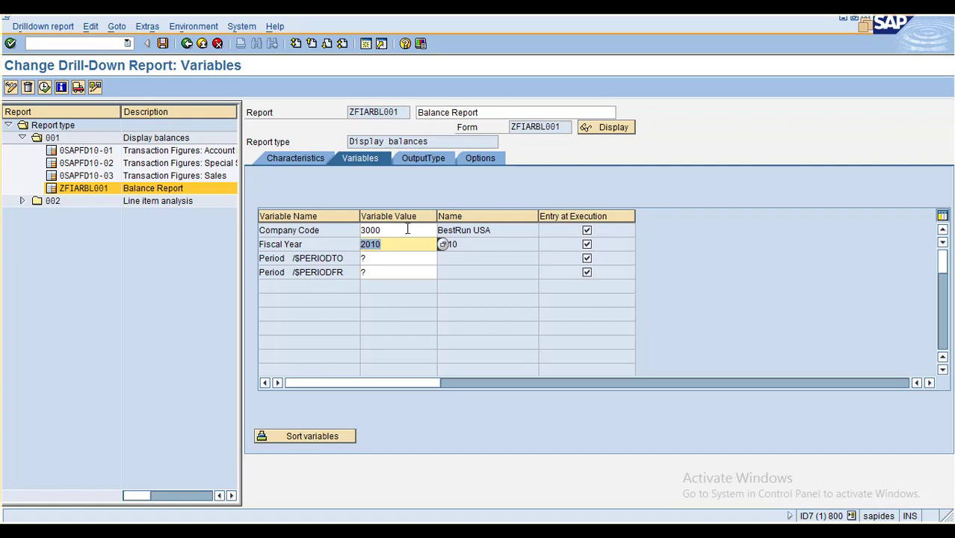
pyautogui.moveTo(403, 233); pyautogui.dragTo(346, 258)
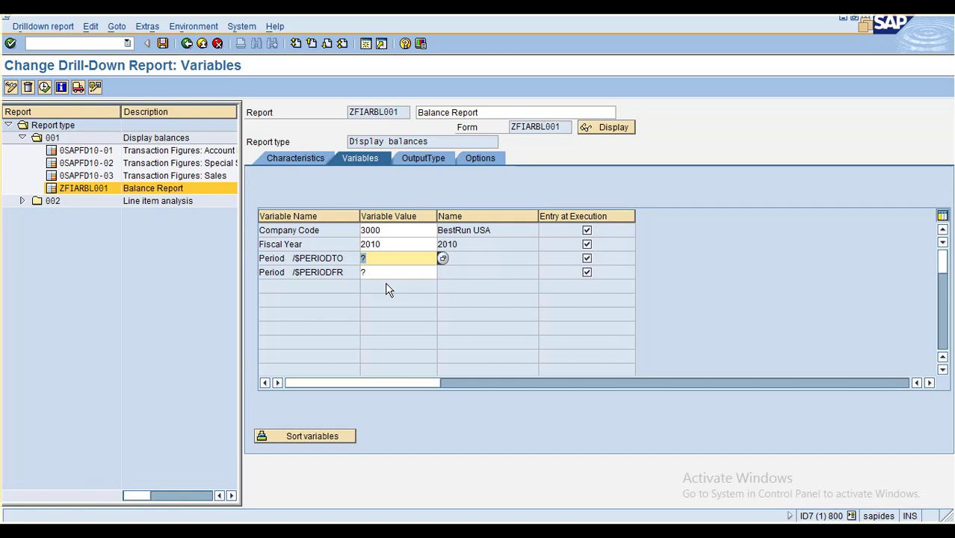
# Try the Graphical Report Output and Object list (ALV) output types, and return to Classic drilldown
pyautogui.click(422, 156)
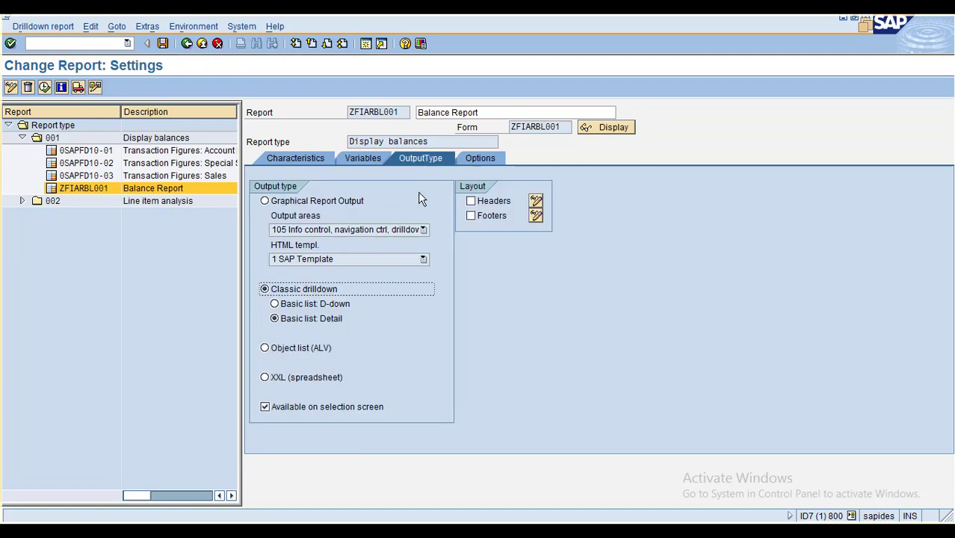
pyautogui.click(274, 206)
pyautogui.click(279, 291)
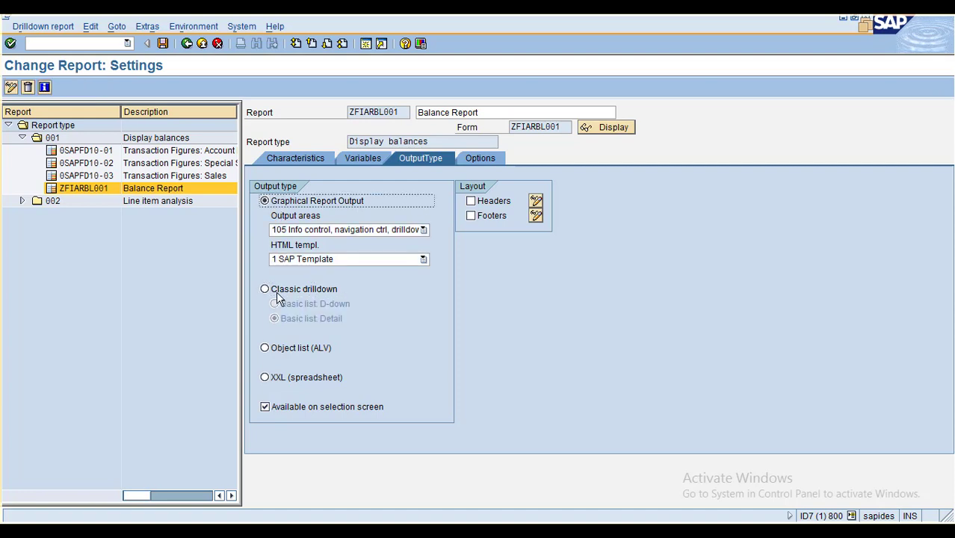
pyautogui.click(285, 348)
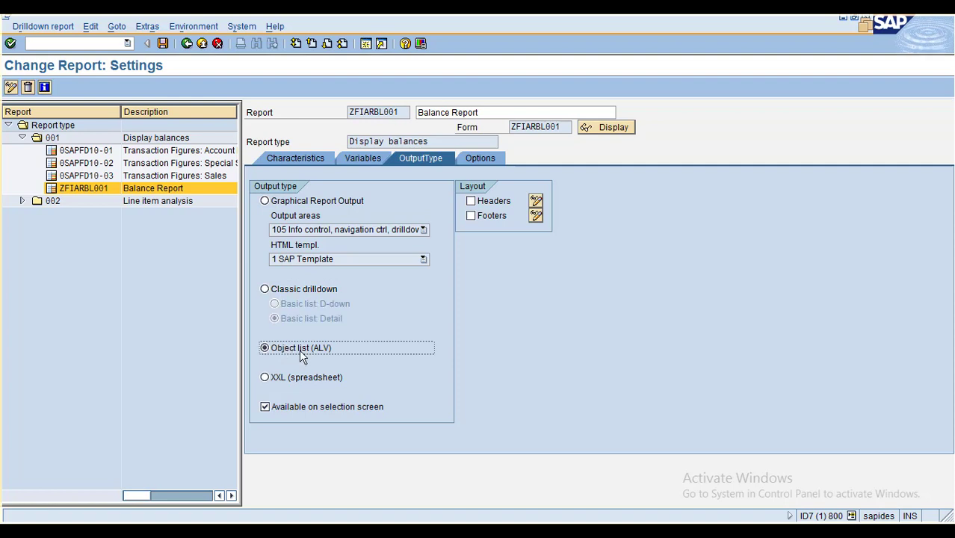
pyautogui.click(283, 290)
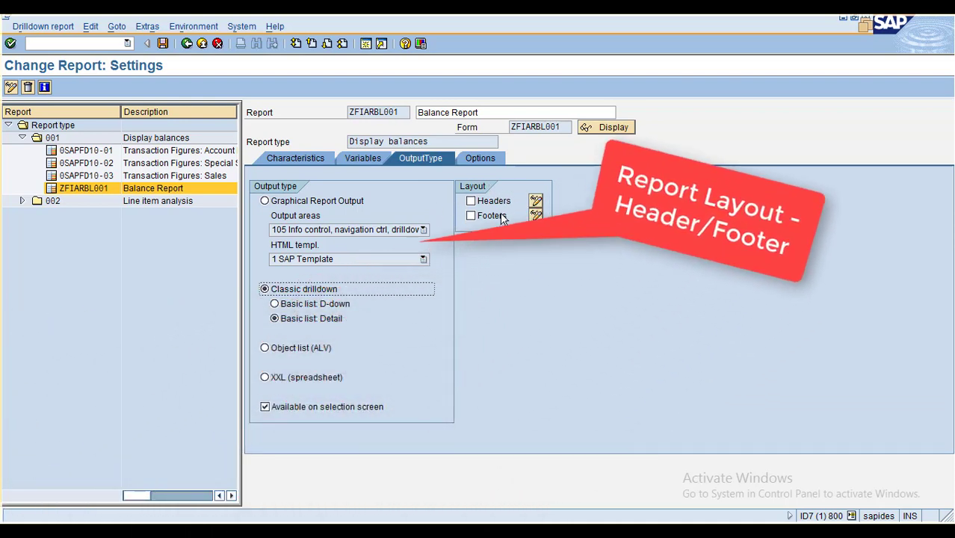
# Enable headers in the report layout and open the header text for editing
pyautogui.click(470, 201)
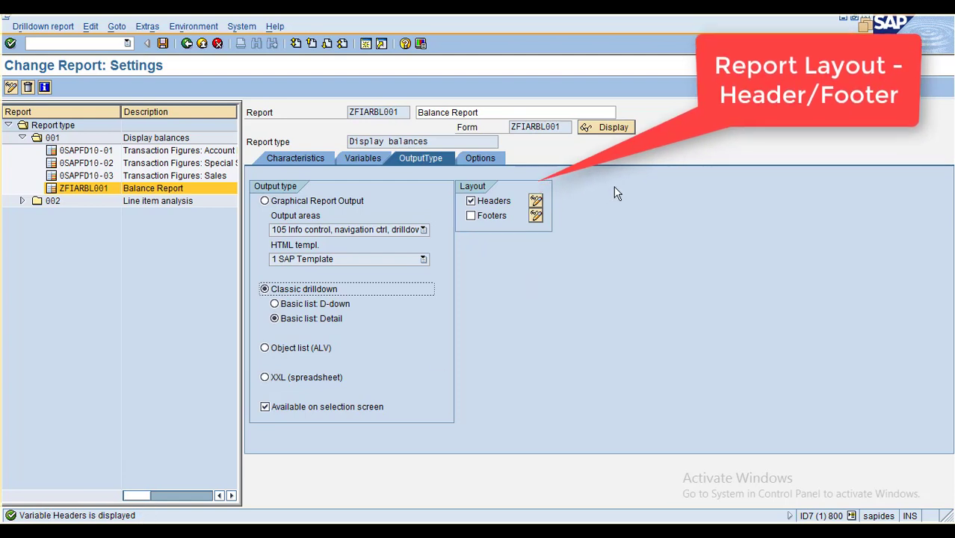
pyautogui.click(536, 203)
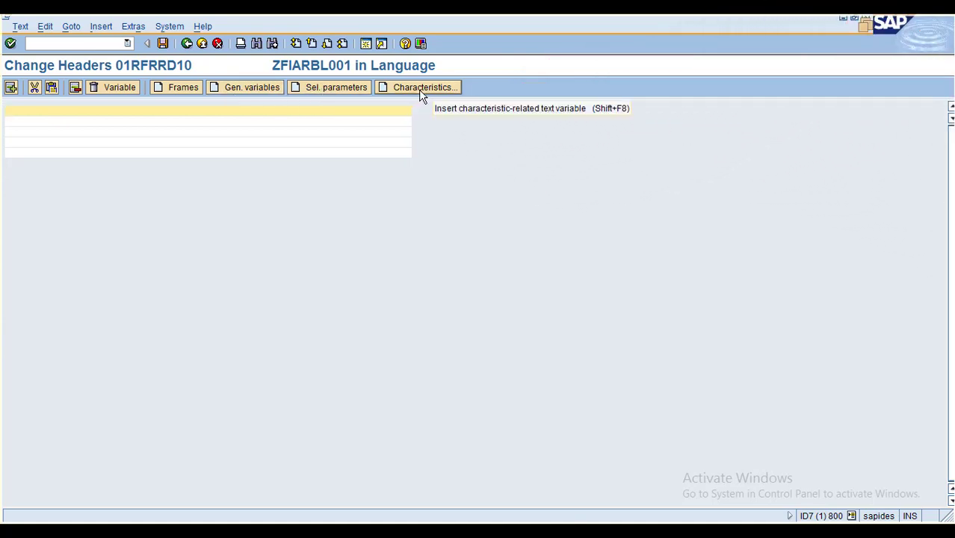
# Insert the general text variable GEN_DATE (Date of Generation) with width 10 in the first header line
pyautogui.click(252, 87)
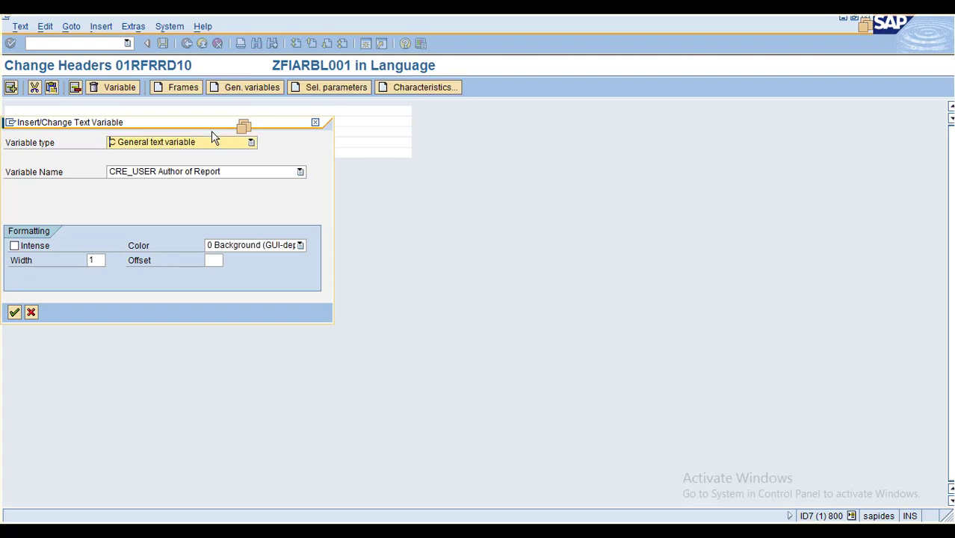
pyautogui.moveTo(294, 140); pyautogui.dragTo(384, 157)
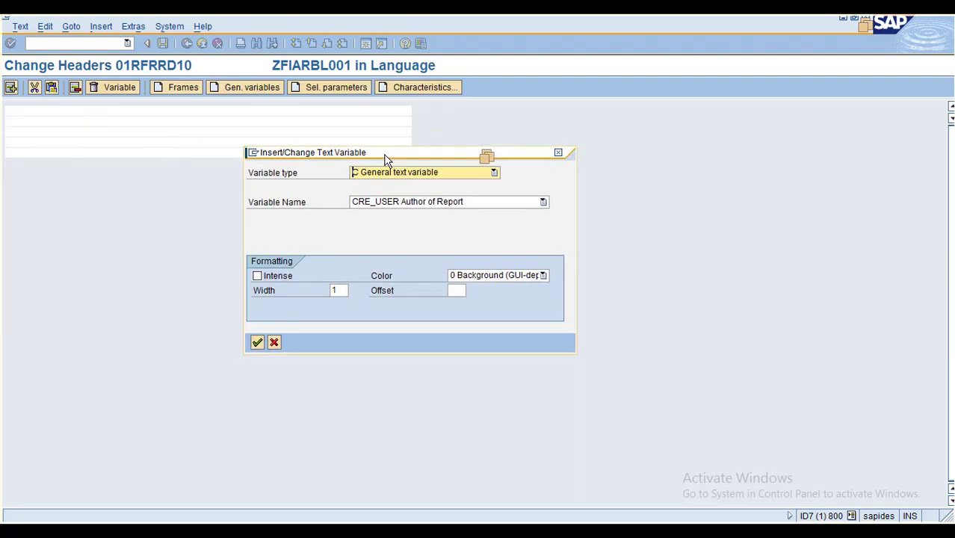
pyautogui.click(429, 206)
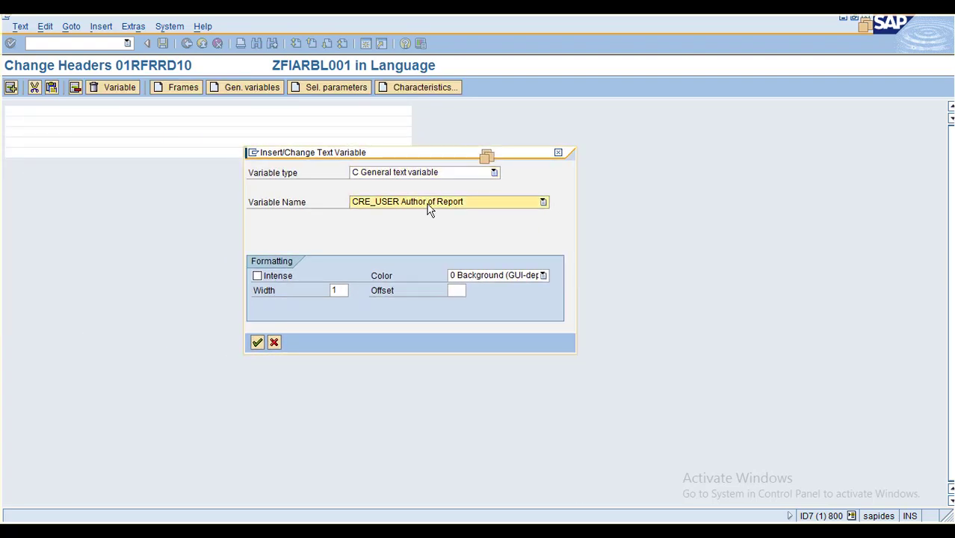
pyautogui.click(428, 208)
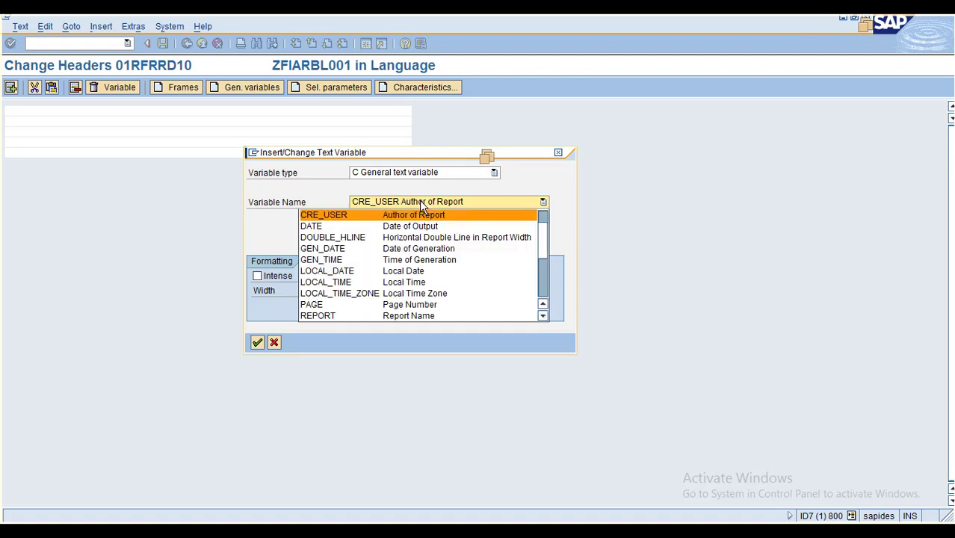
pyautogui.click(410, 217)
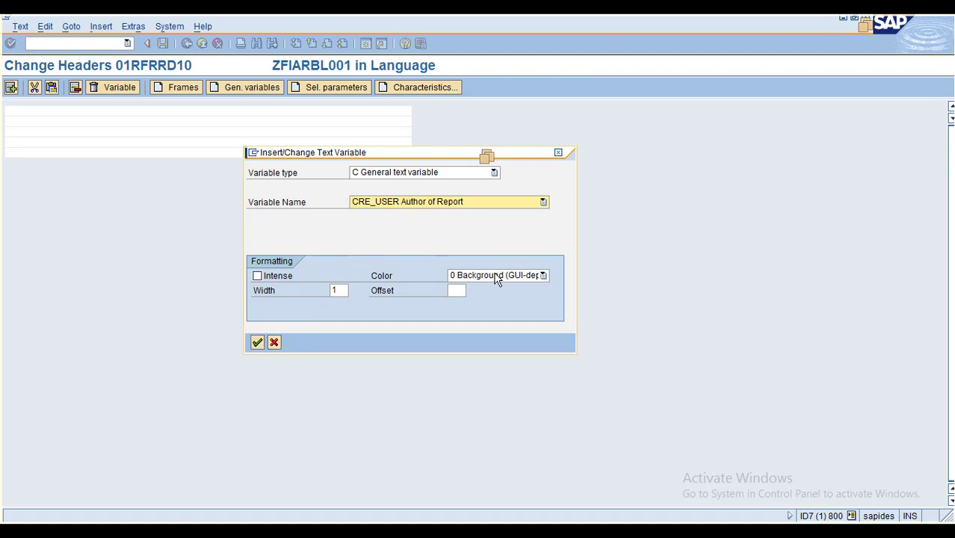
pyautogui.click(473, 206)
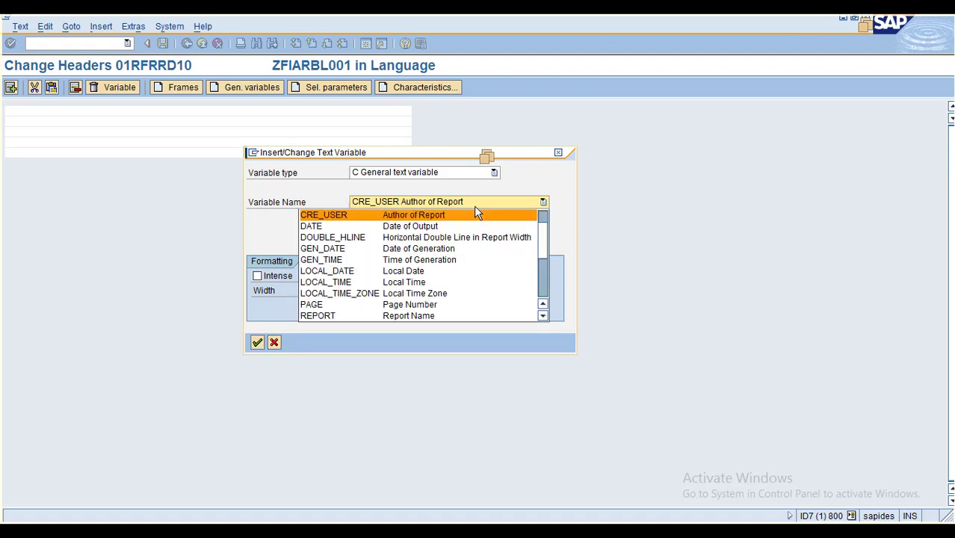
pyautogui.click(454, 237)
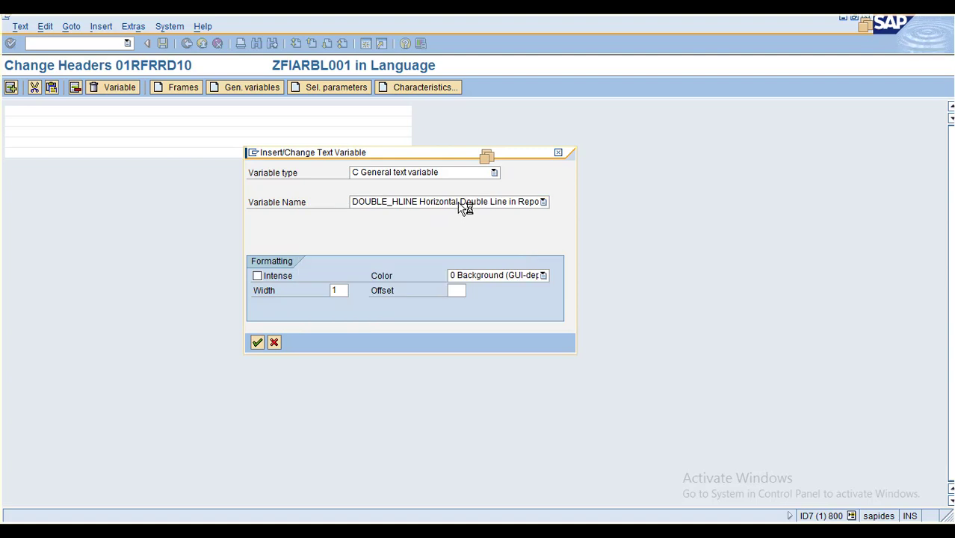
pyautogui.click(458, 203)
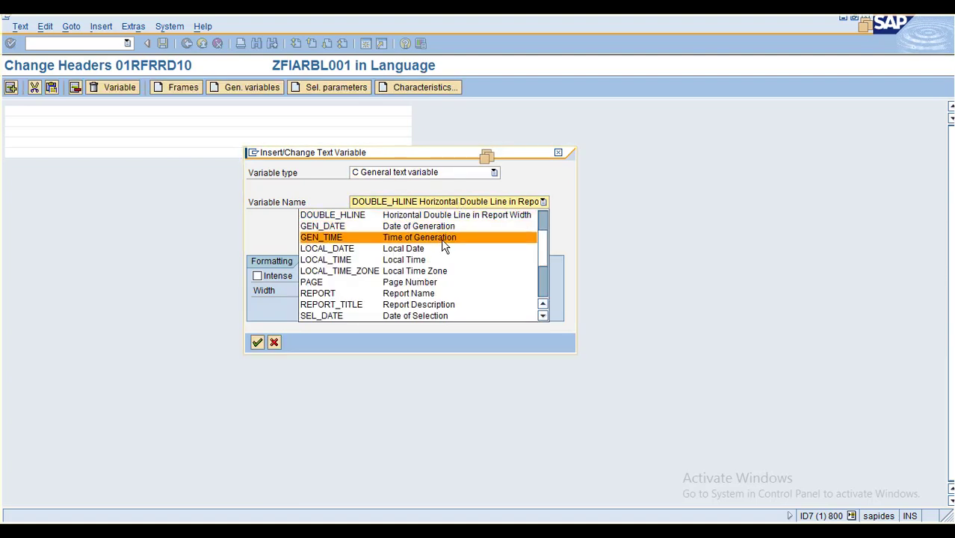
pyautogui.click(440, 226)
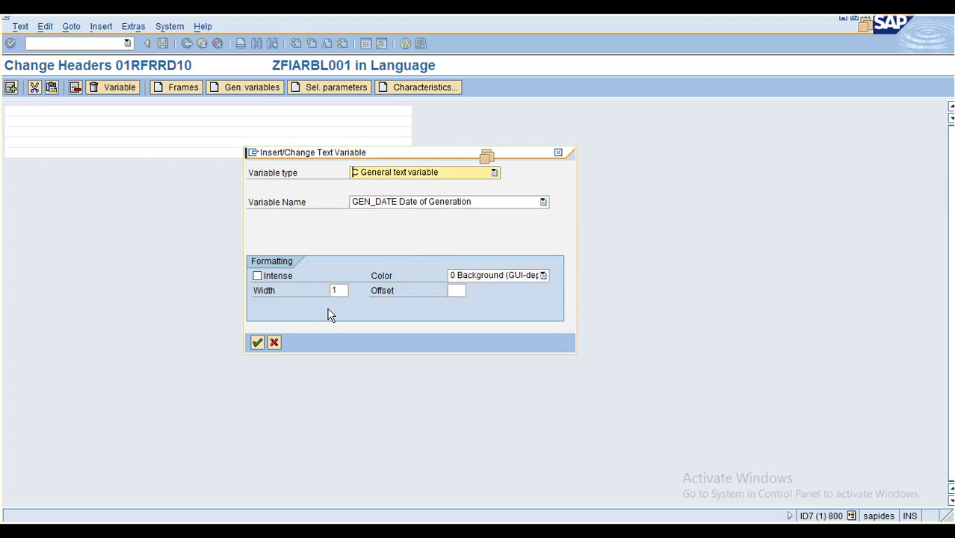
pyautogui.click(344, 291)
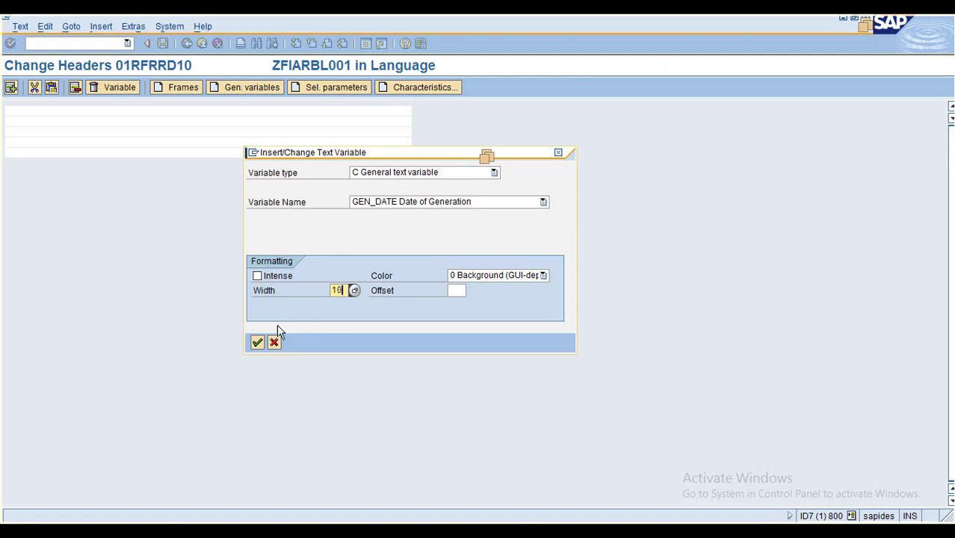
pyautogui.click(258, 343)
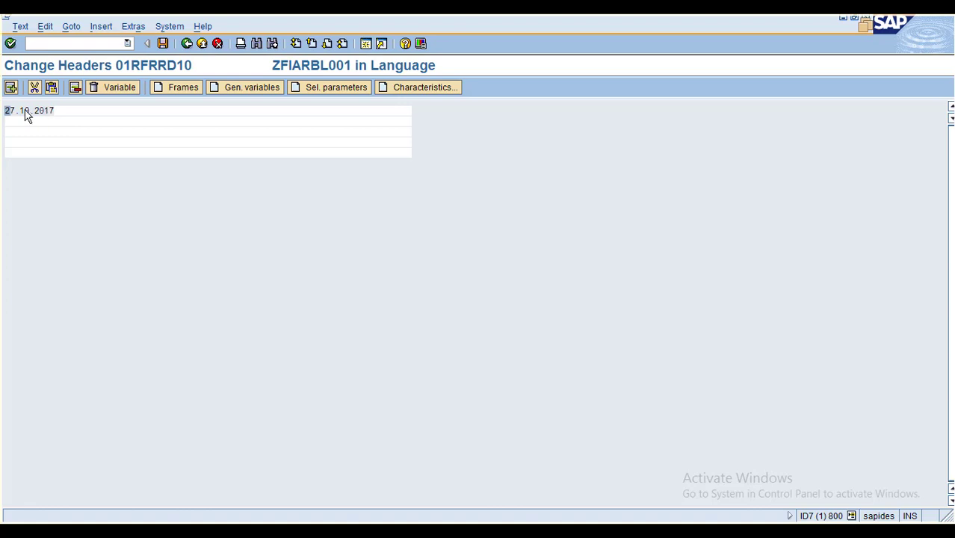
# Replace the first header line with the label "Date of Output :" followed by the general variable DATE with width 10
pyautogui.click(74, 88)
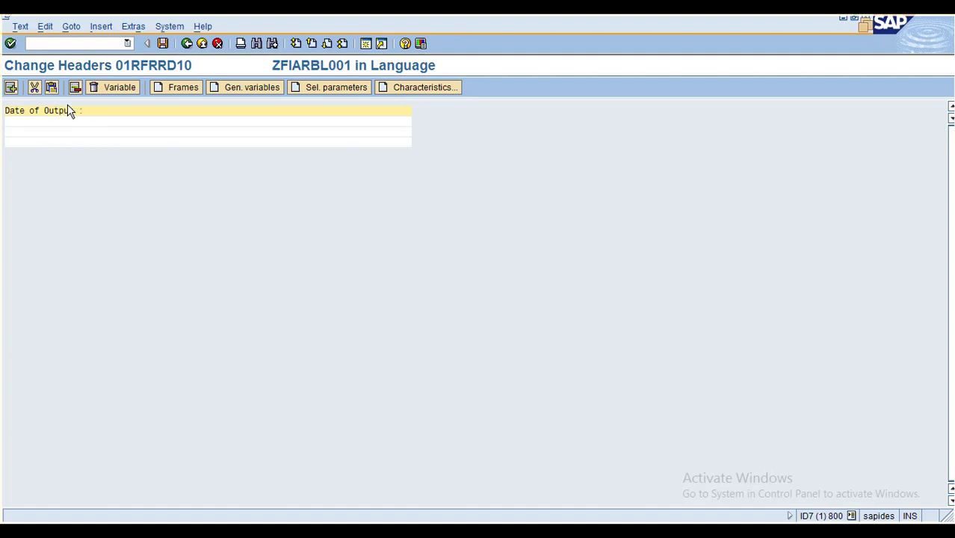
pyautogui.click(239, 91)
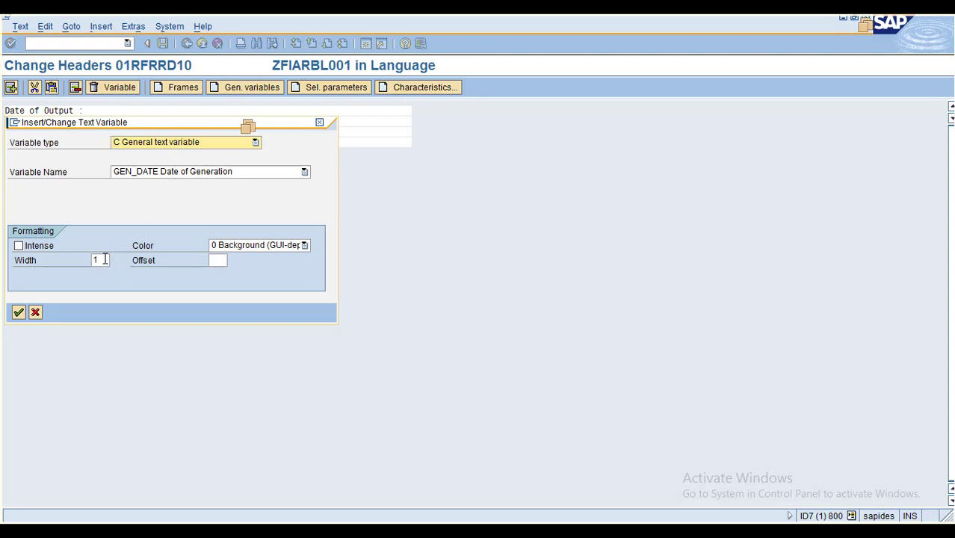
pyautogui.press('Tab')
pyautogui.click(185, 173)
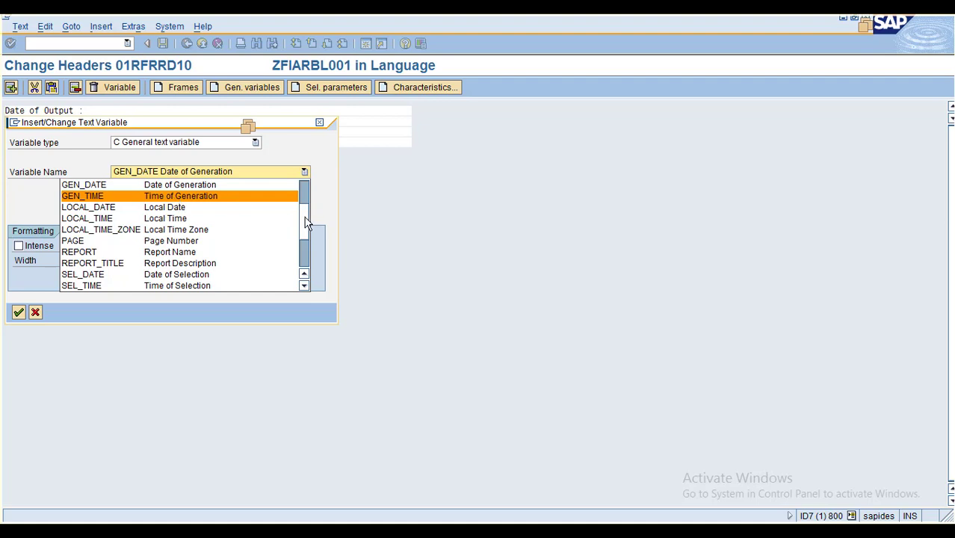
pyautogui.scroll(2, 306, 212)
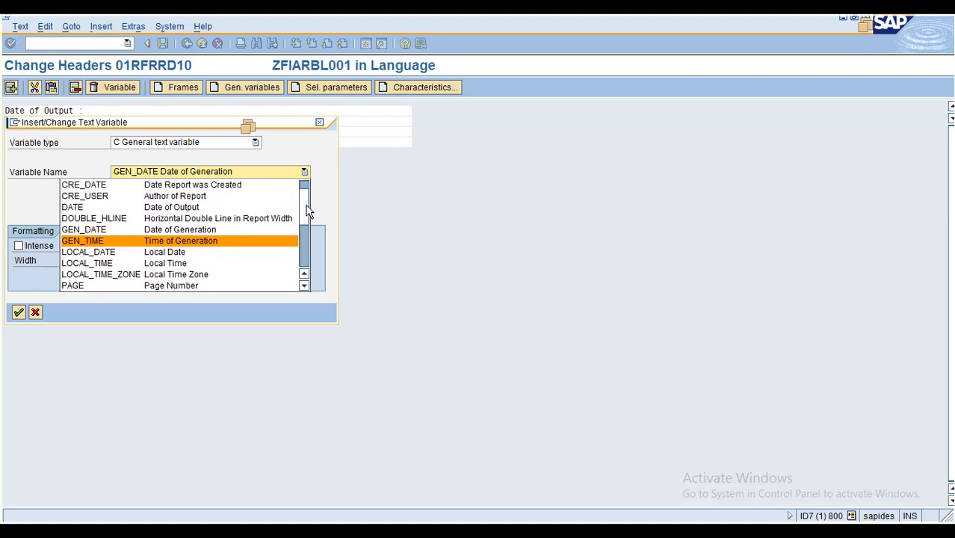
pyautogui.click(213, 208)
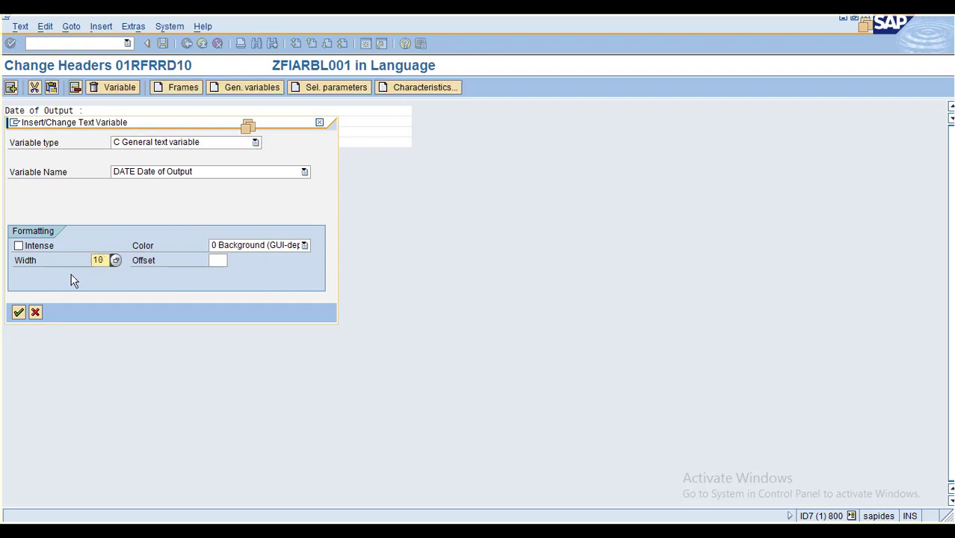
pyautogui.click(19, 313)
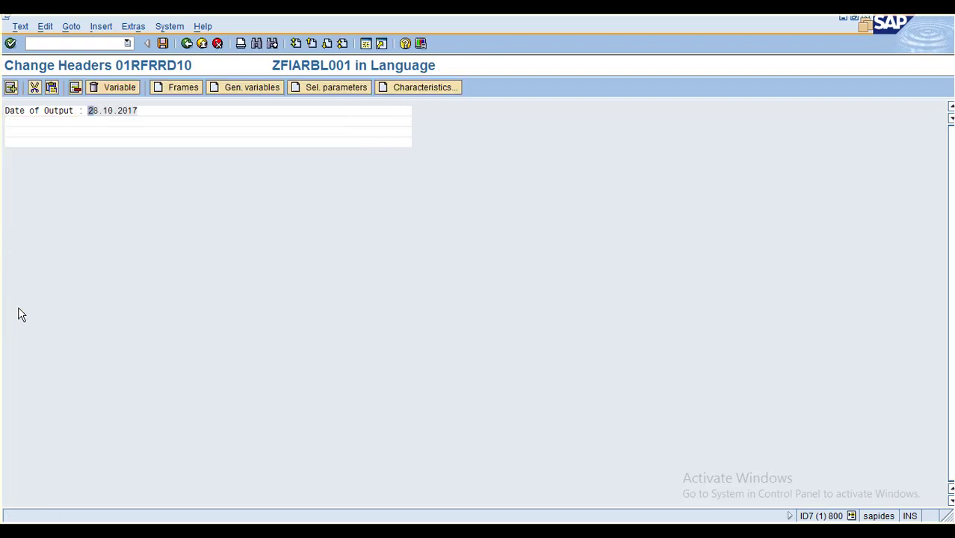
# Add the label "User ID :" at the end of the first header line, followed by the general variable USER with width 10
pyautogui.tripleClick(33, 111)
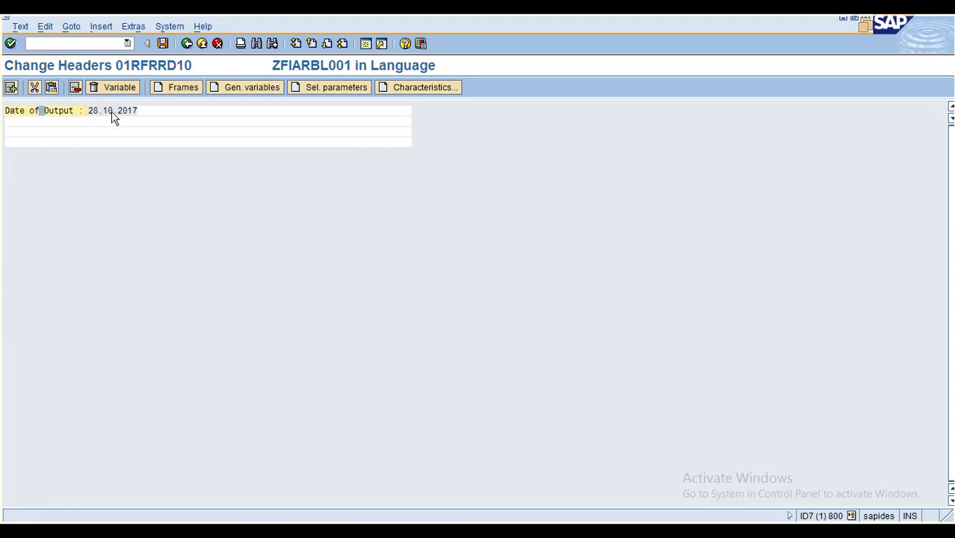
pyautogui.click(224, 108)
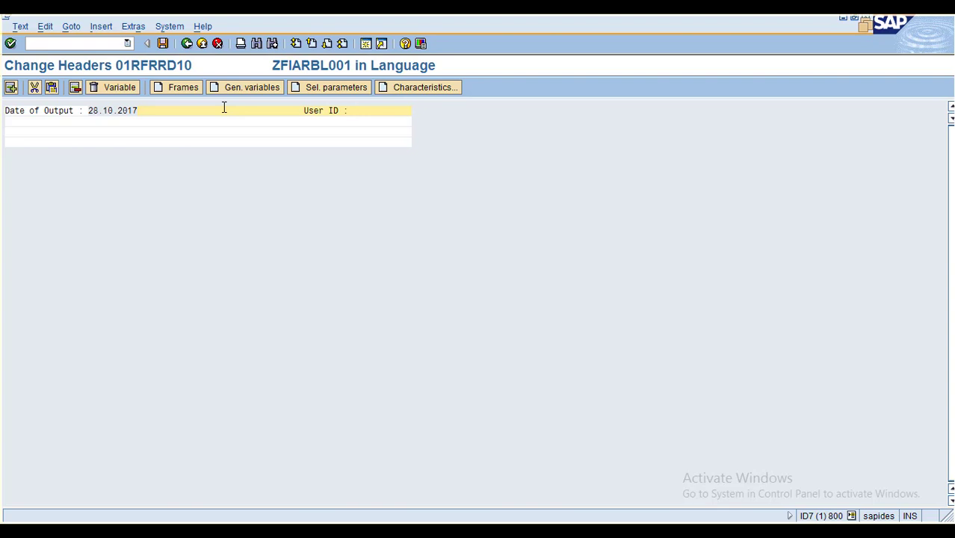
pyautogui.click(251, 88)
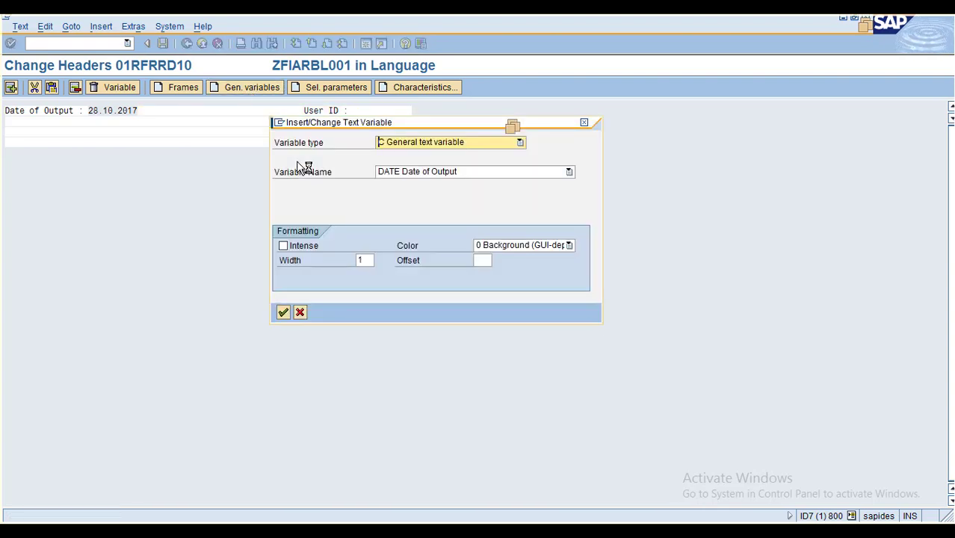
pyautogui.click(440, 174)
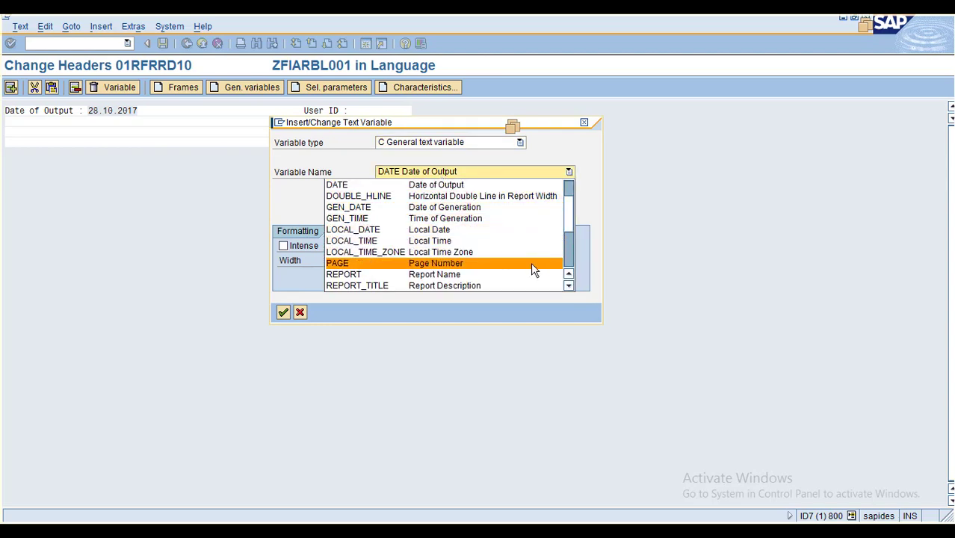
pyautogui.click(570, 204)
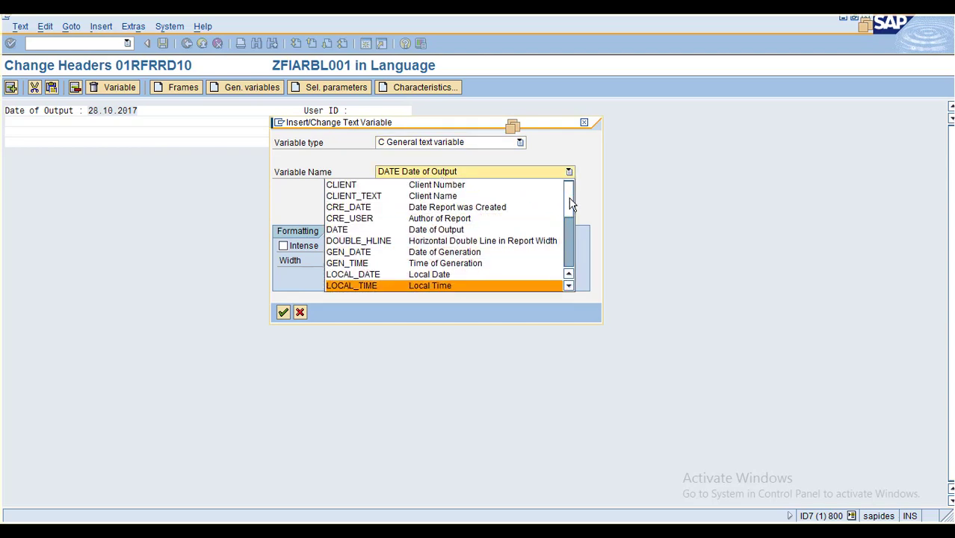
pyautogui.click(569, 286)
pyautogui.click(570, 287)
pyautogui.click(569, 286)
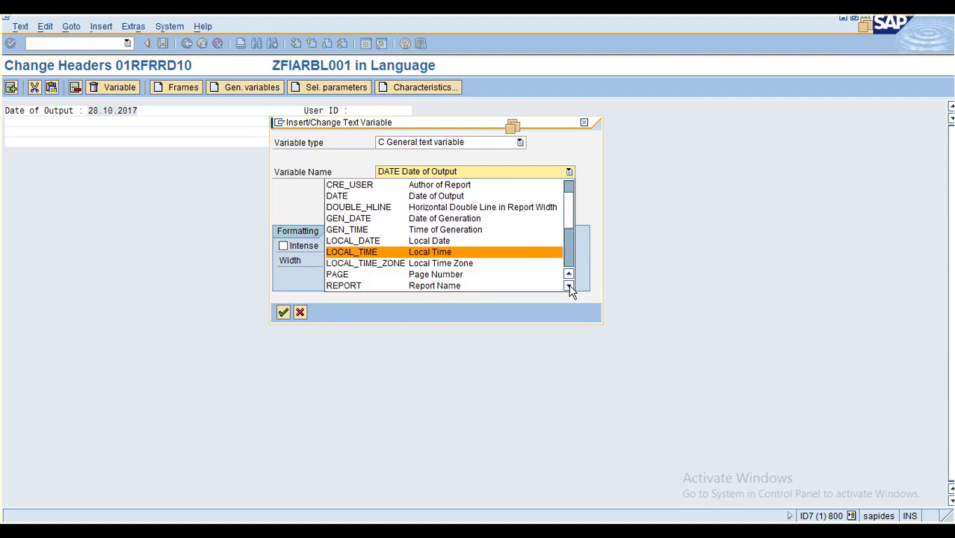
pyautogui.click(569, 287)
pyautogui.click(570, 287)
pyautogui.click(570, 287)
pyautogui.click(569, 286)
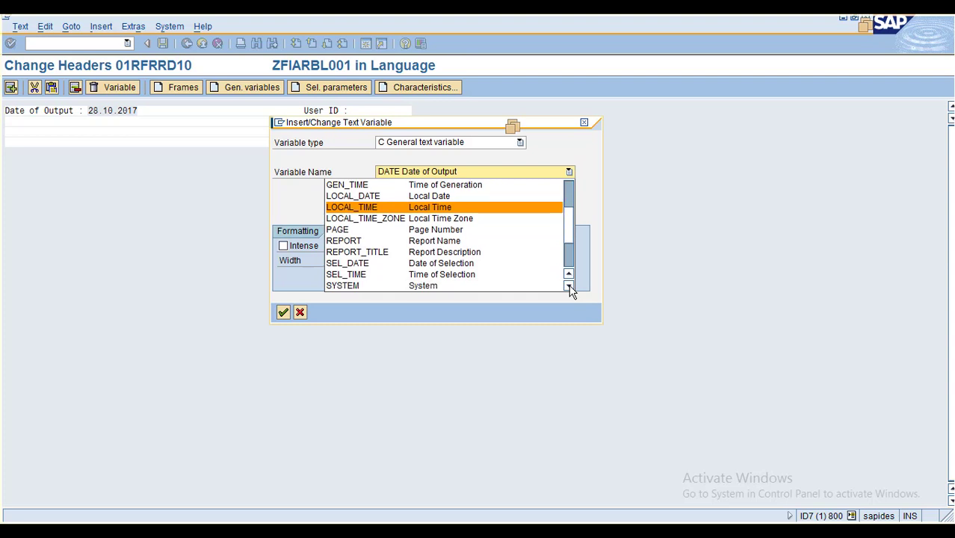
pyautogui.click(569, 286)
pyautogui.click(569, 287)
pyautogui.click(569, 287)
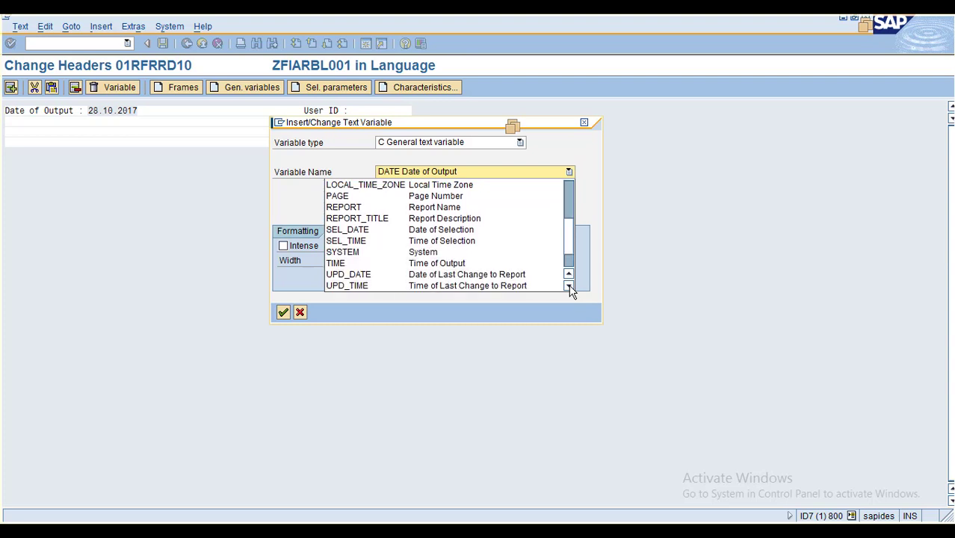
pyautogui.click(570, 286)
pyautogui.click(569, 287)
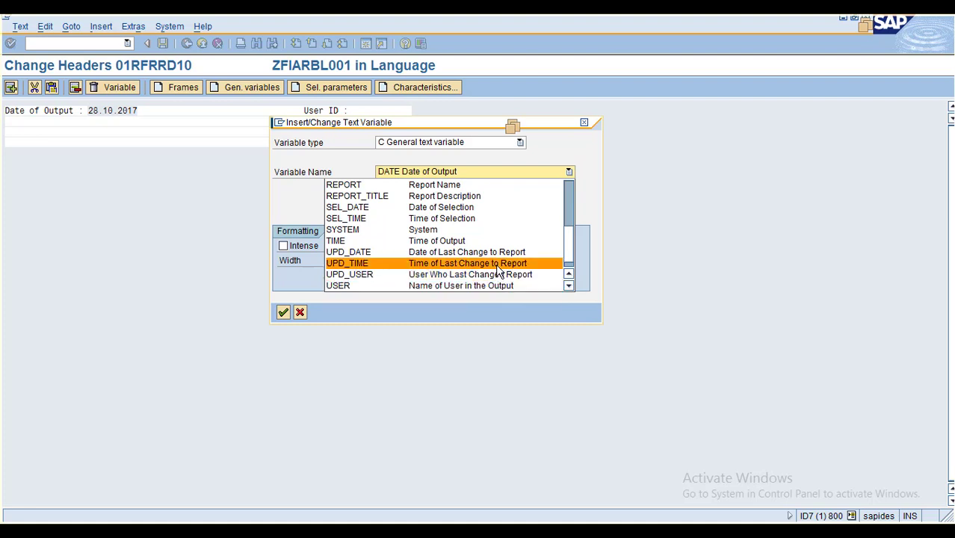
pyautogui.click(568, 286)
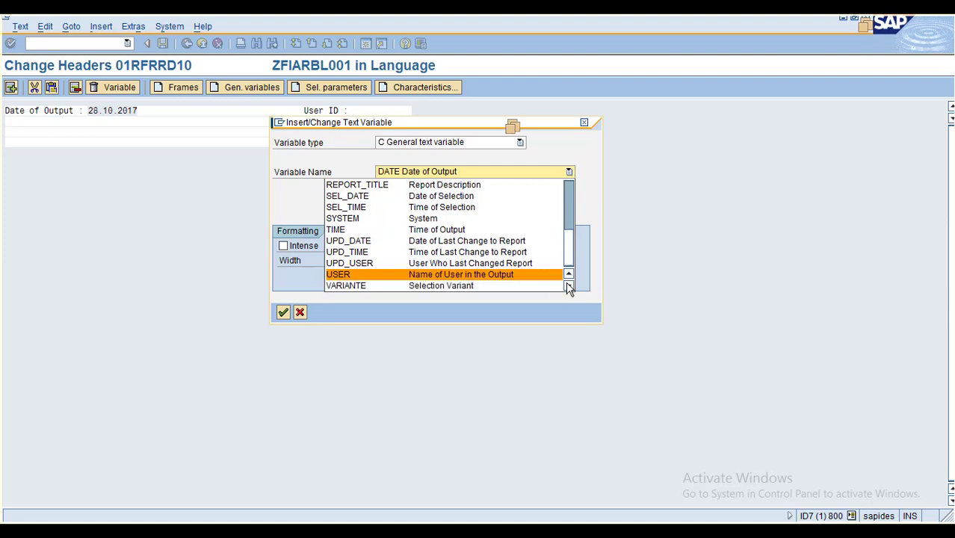
pyautogui.click(499, 276)
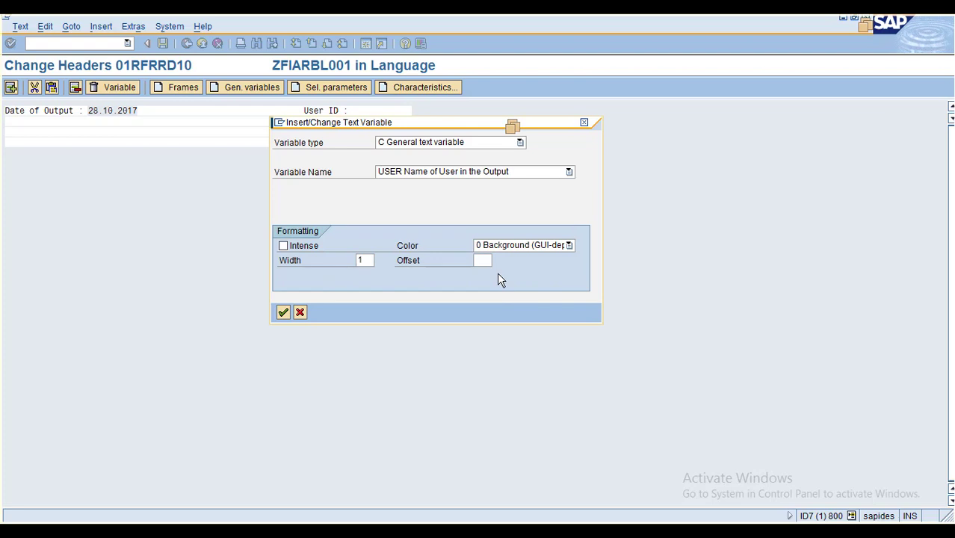
pyautogui.click(368, 260)
pyautogui.write('0')
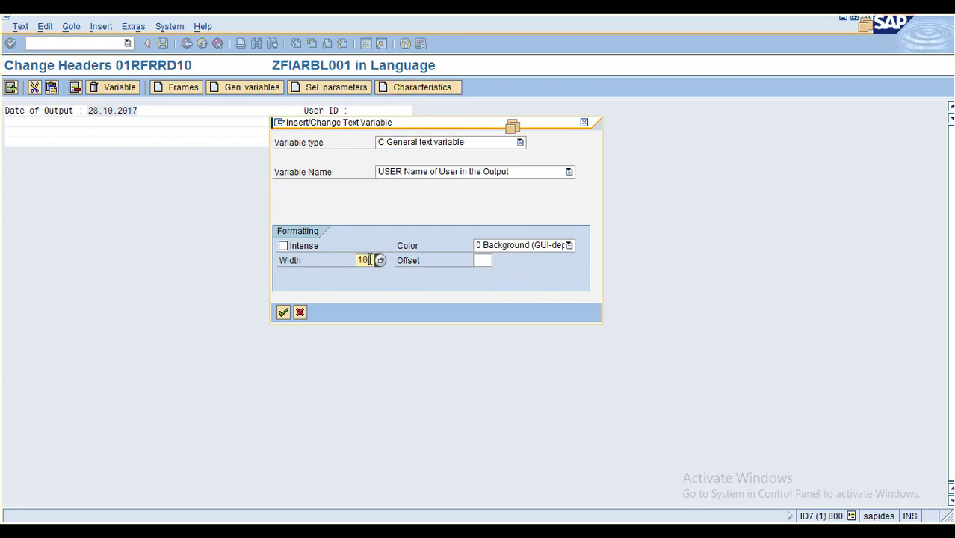
pyautogui.click(283, 312)
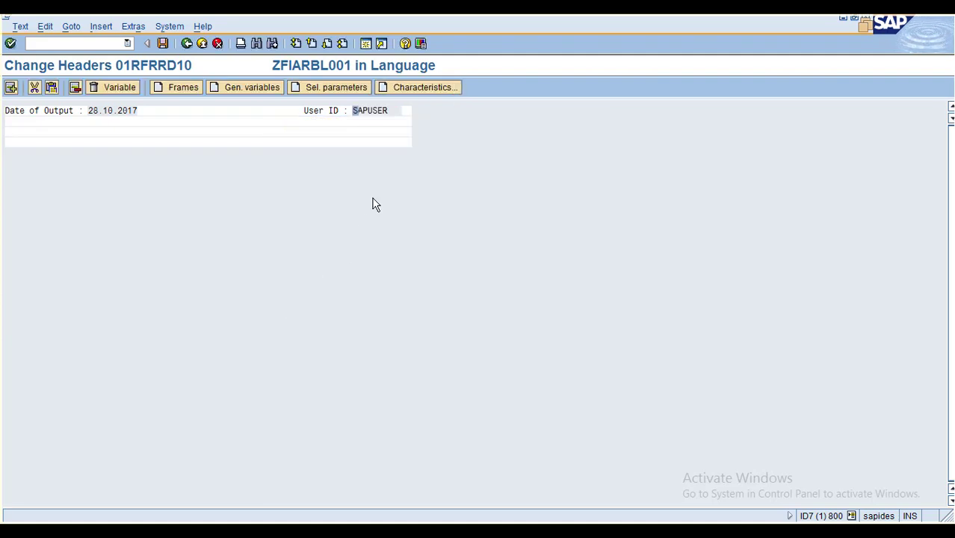
# Examine the general text variables available for the second header line, without inserting one
pyautogui.click(19, 123)
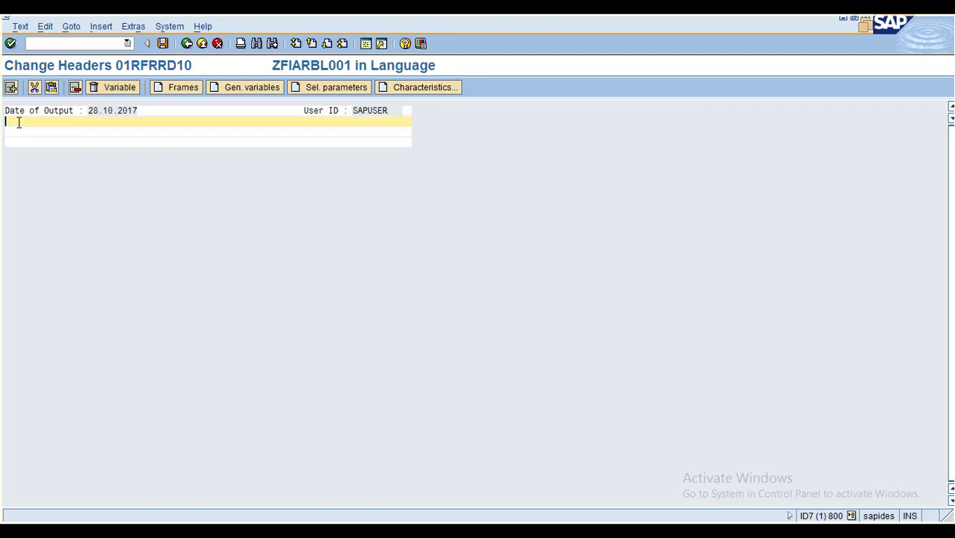
pyautogui.press('Return')
pyautogui.press('BackSpace')
pyautogui.click(236, 88)
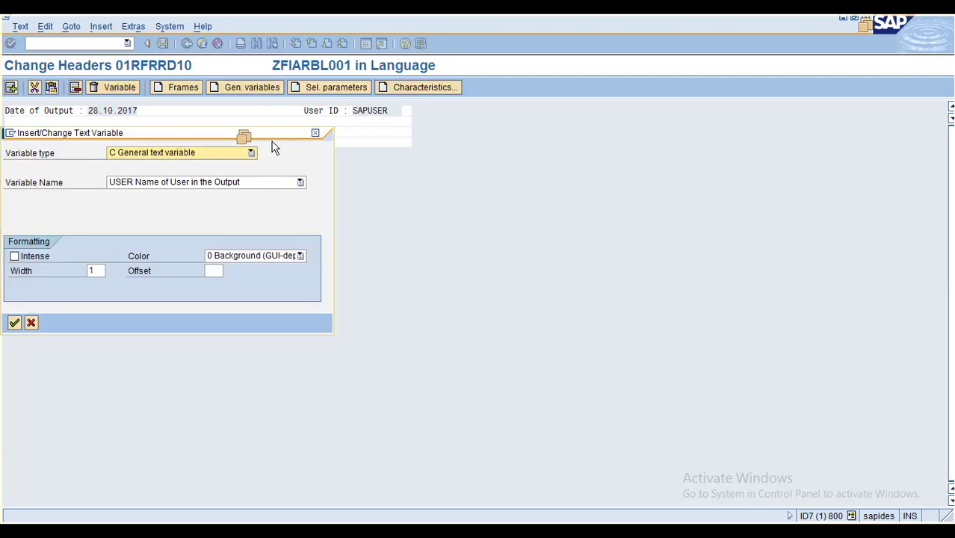
pyautogui.click(277, 186)
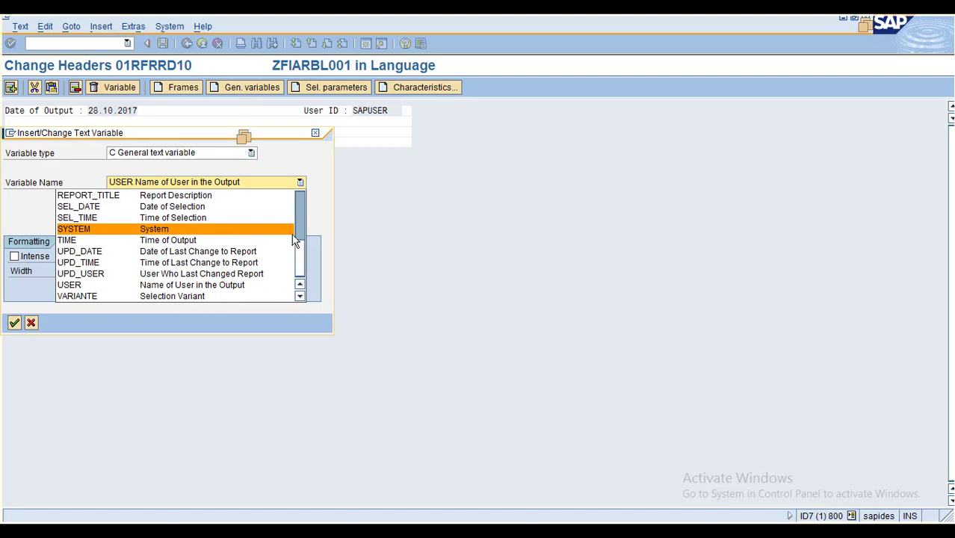
pyautogui.scroll(2, 303, 233)
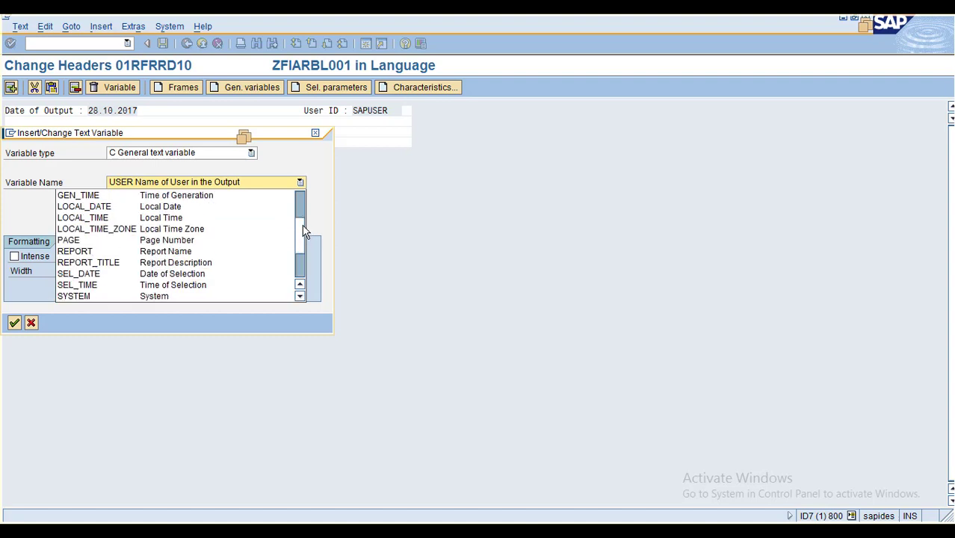
pyautogui.moveTo(303, 233)
pyautogui.mouseDown()
pyautogui.moveTo(302, 204)
pyautogui.moveTo(308, 243)
pyautogui.mouseUp()
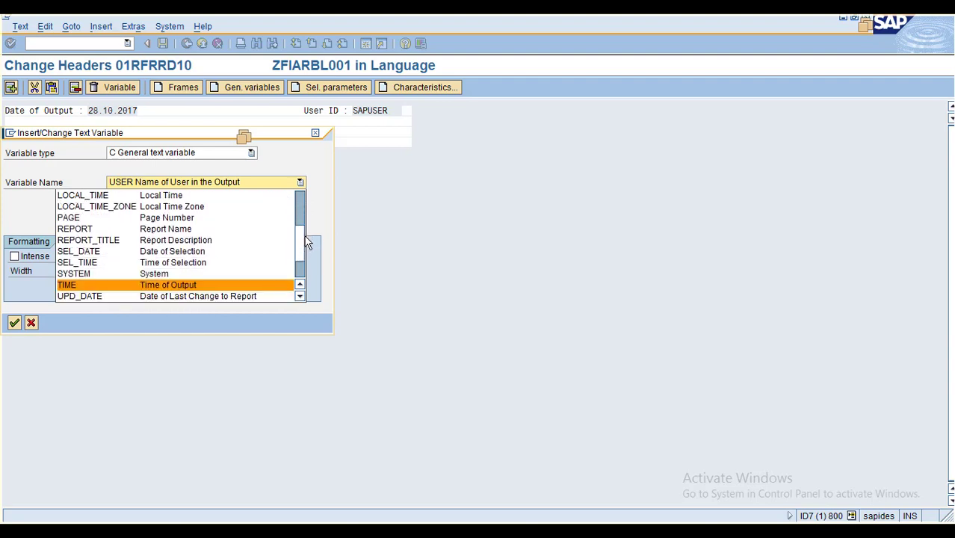
pyautogui.click(408, 175)
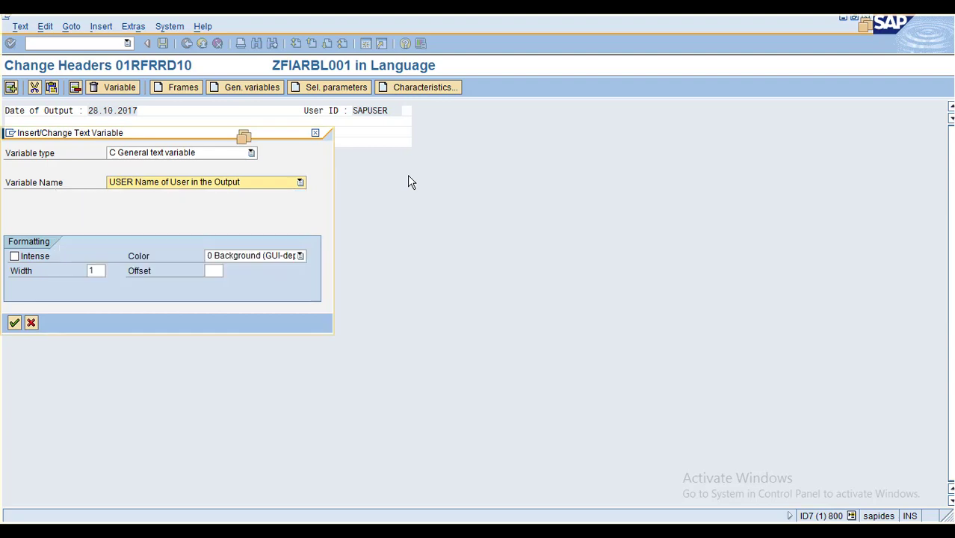
pyautogui.click(32, 324)
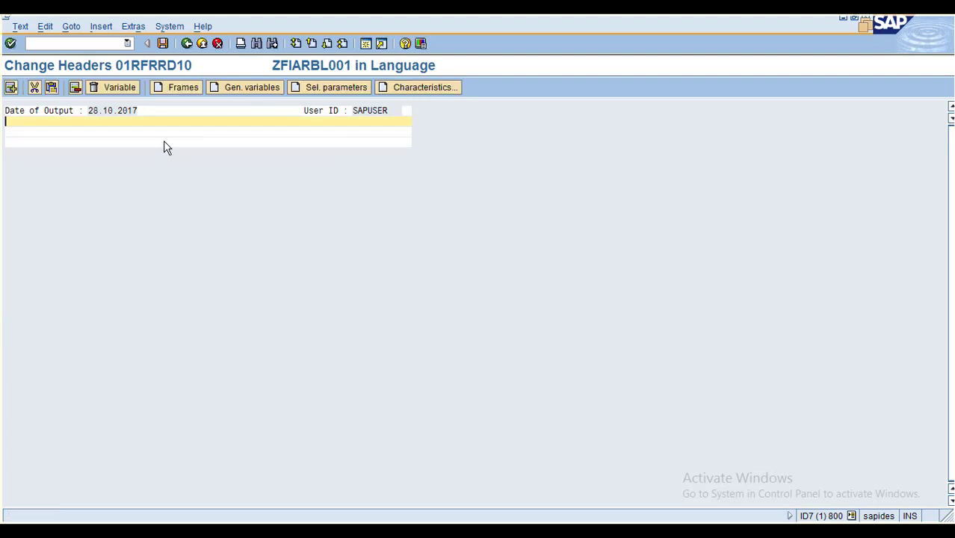
# Examine the selection parameter and characteristic-related text variables available for the second header line, without inserting any
pyautogui.click(315, 89)
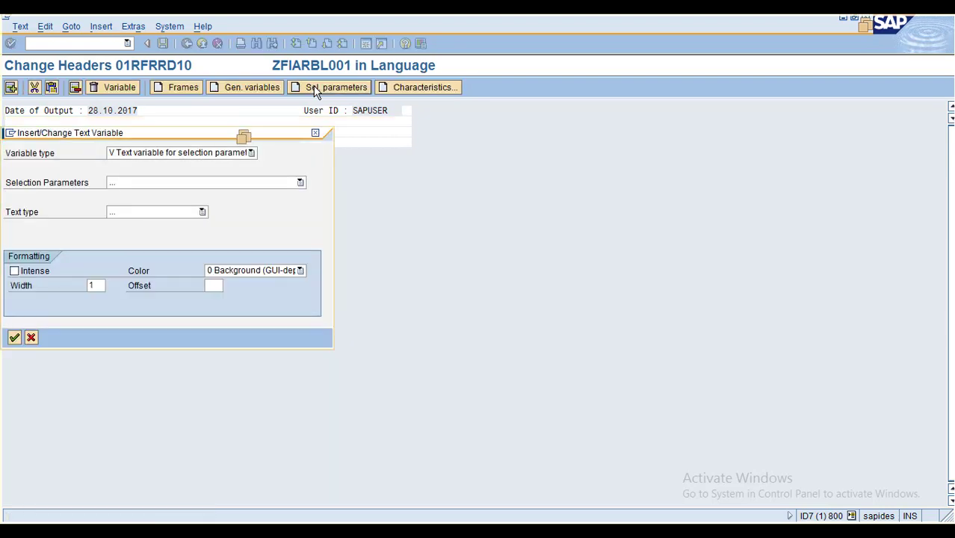
pyautogui.click(214, 186)
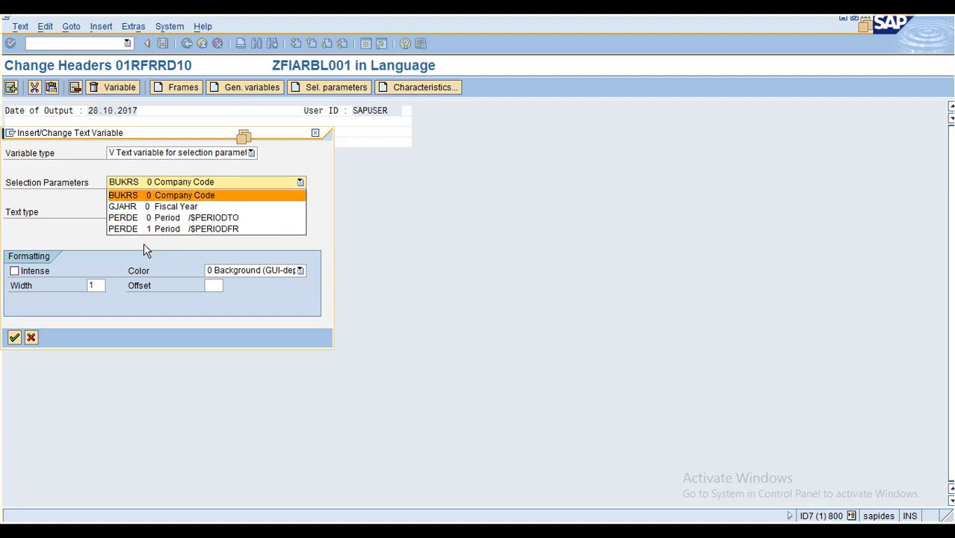
pyautogui.click(30, 338)
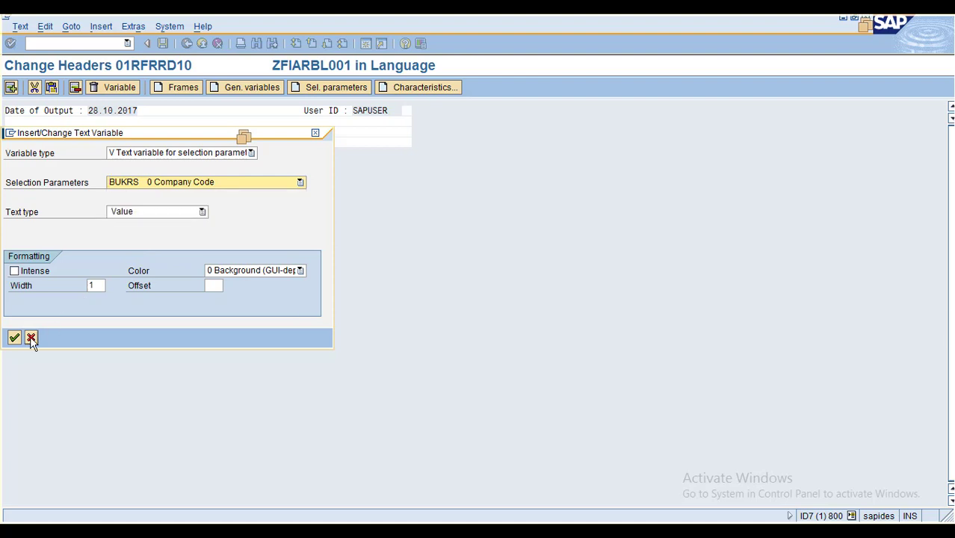
pyautogui.click(31, 338)
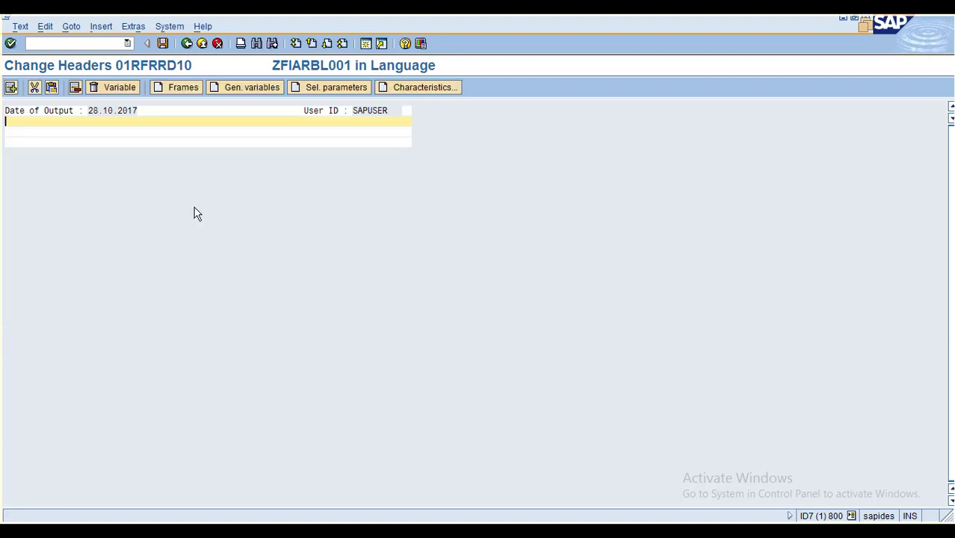
pyautogui.click(401, 87)
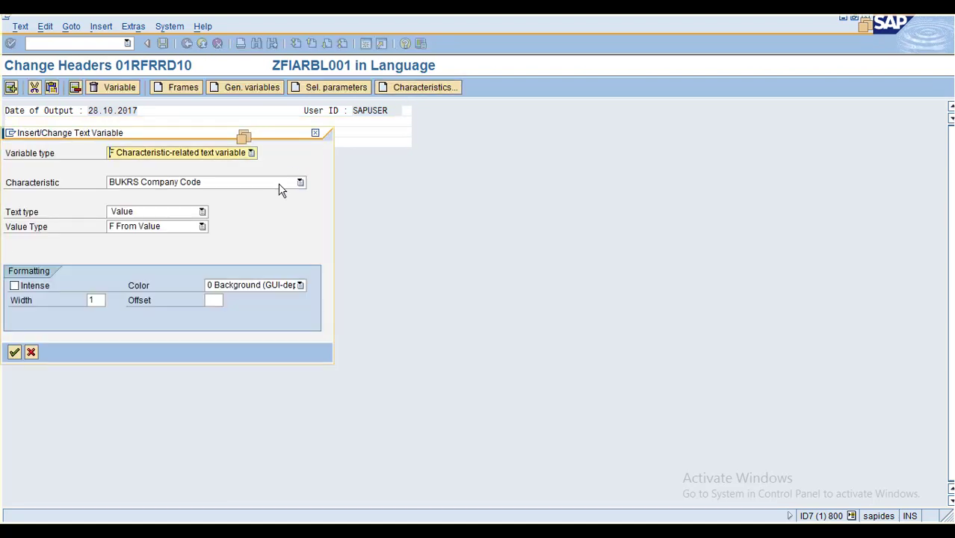
pyautogui.click(279, 185)
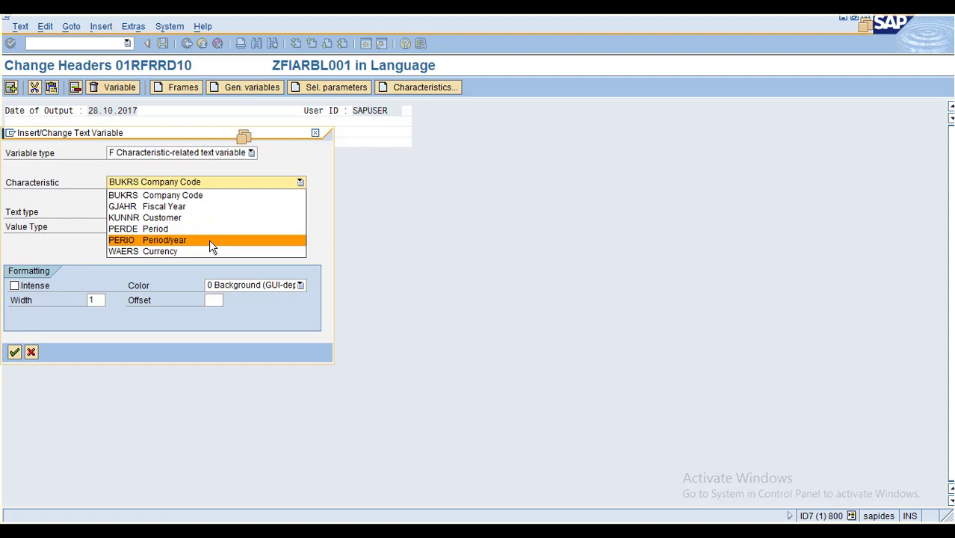
pyautogui.click(31, 354)
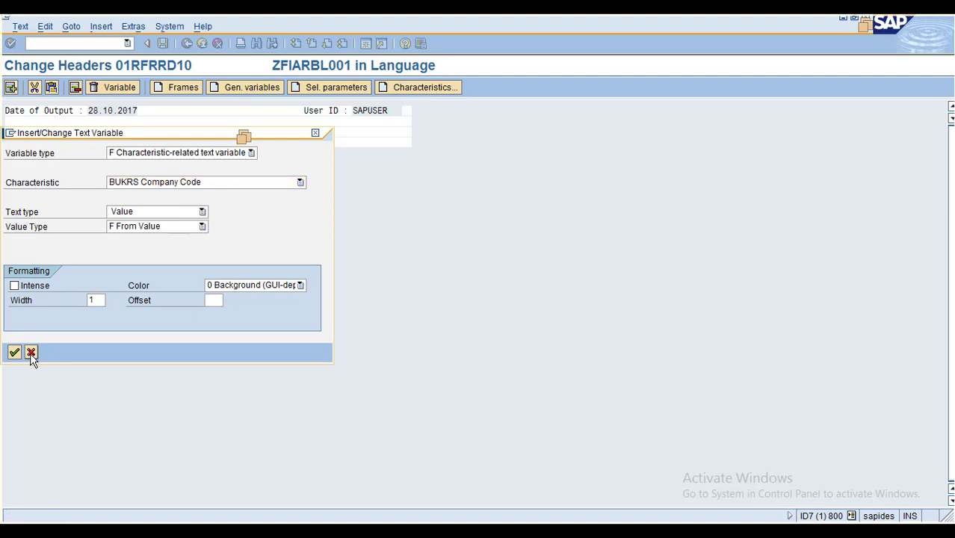
pyautogui.click(31, 352)
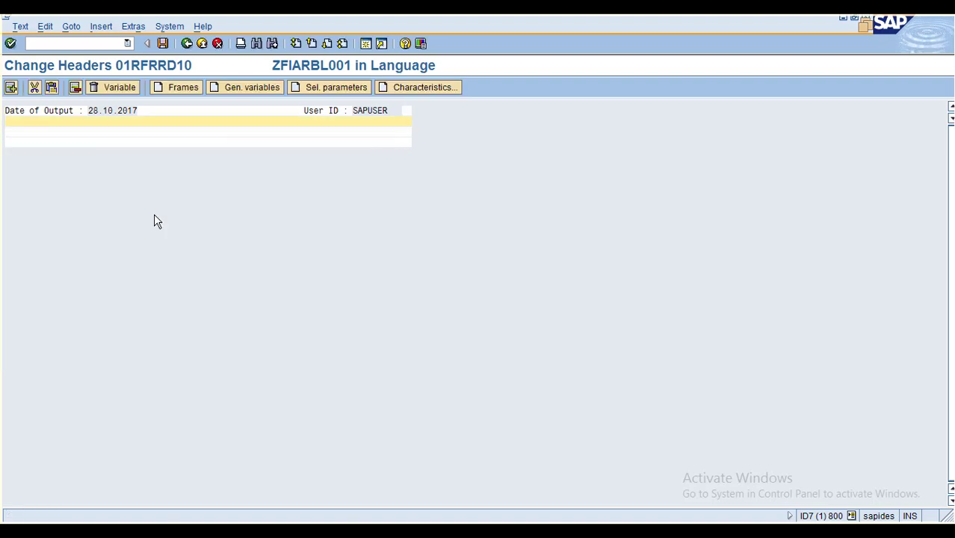
# Save the header text and return to the report settings
pyautogui.click(163, 42)
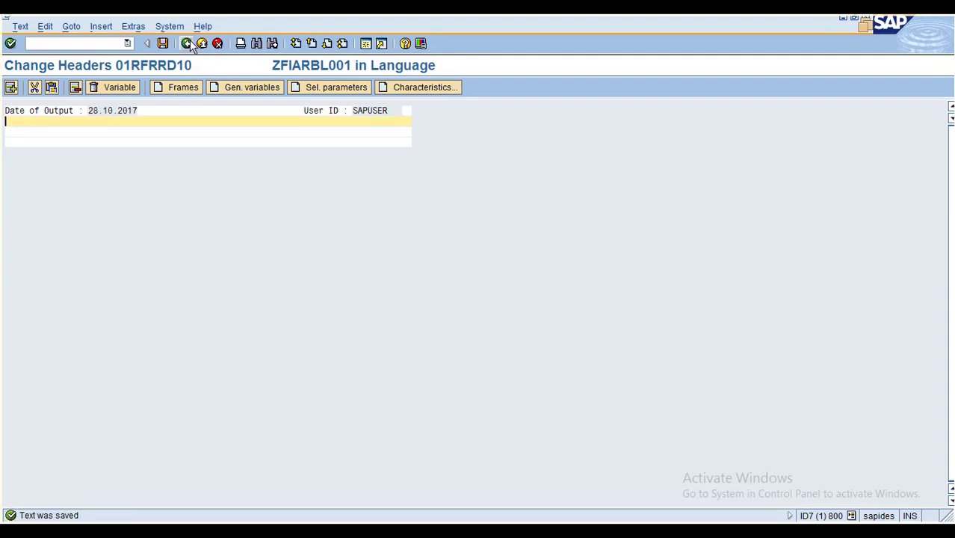
pyautogui.click(187, 43)
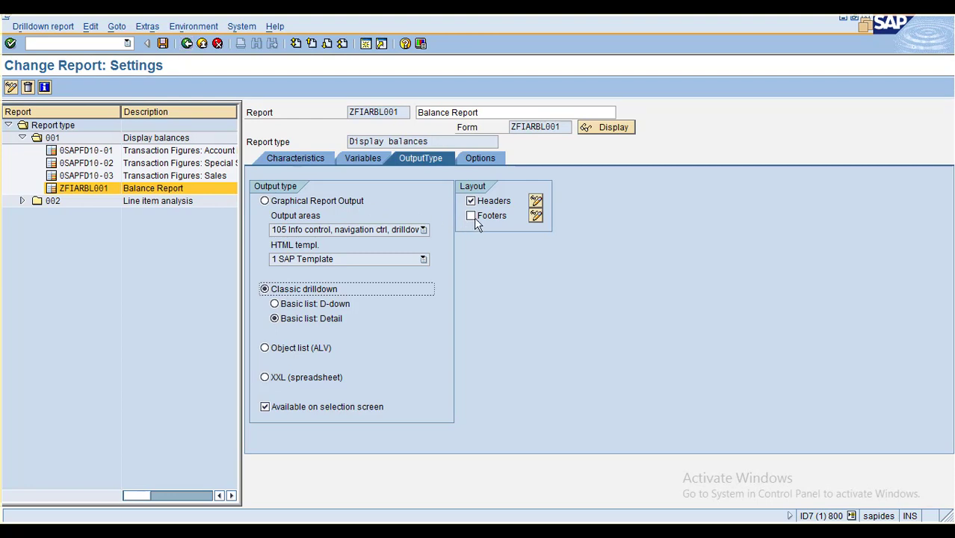
# Review the report's mass print settings for level of detail, page breaks and hidden totals, leaving them without changes
pyautogui.click(466, 159)
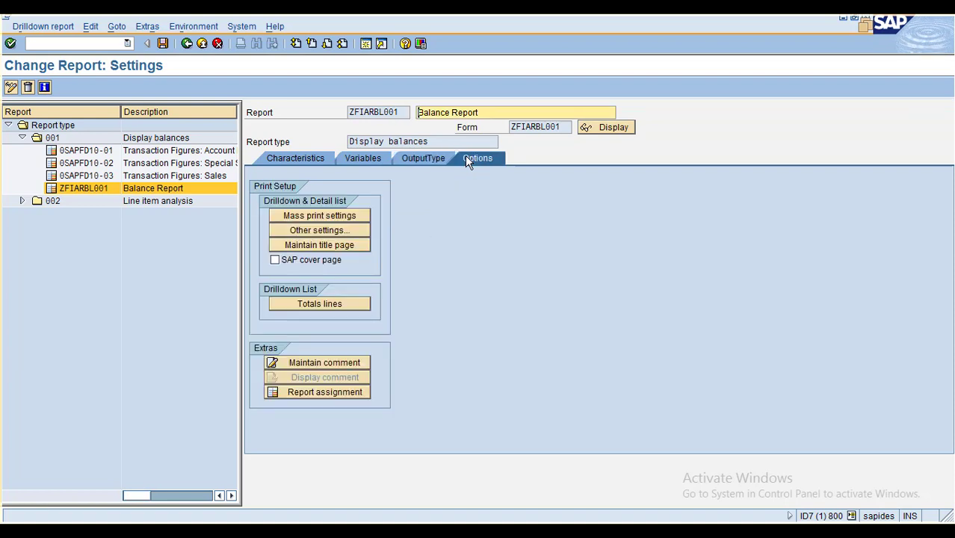
pyautogui.click(309, 214)
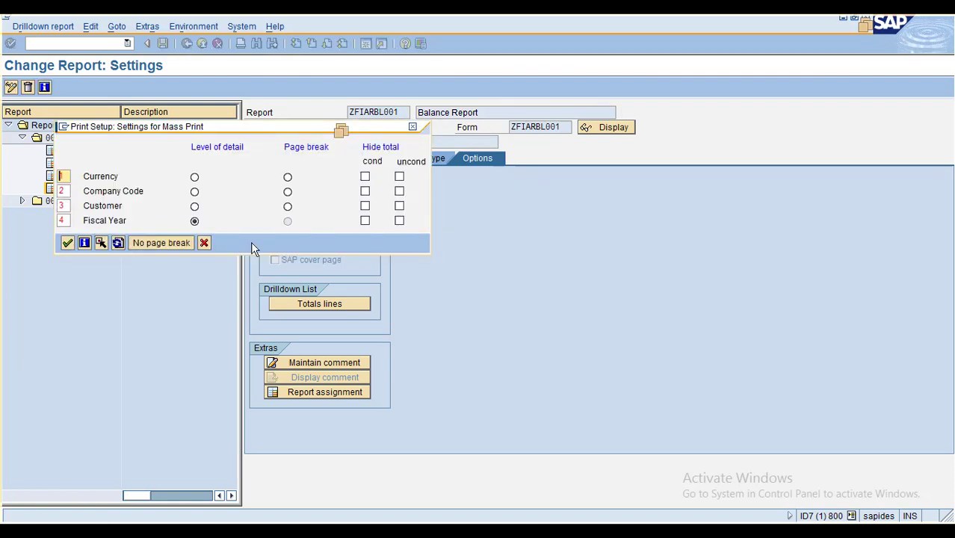
pyautogui.click(204, 243)
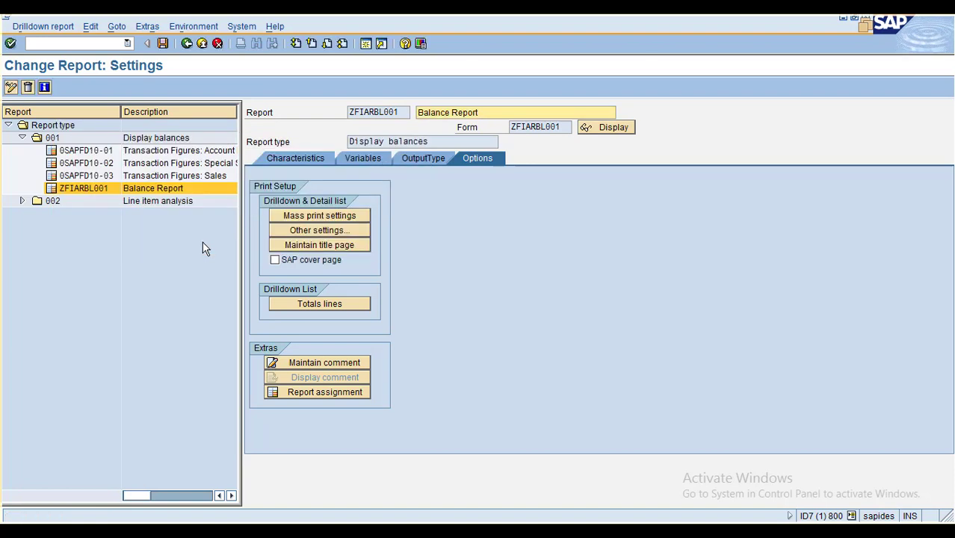
# Review the other print settings for blank rows, underscore sequence and totals row color, and cancel without changes
pyautogui.click(307, 236)
pyautogui.click(168, 146)
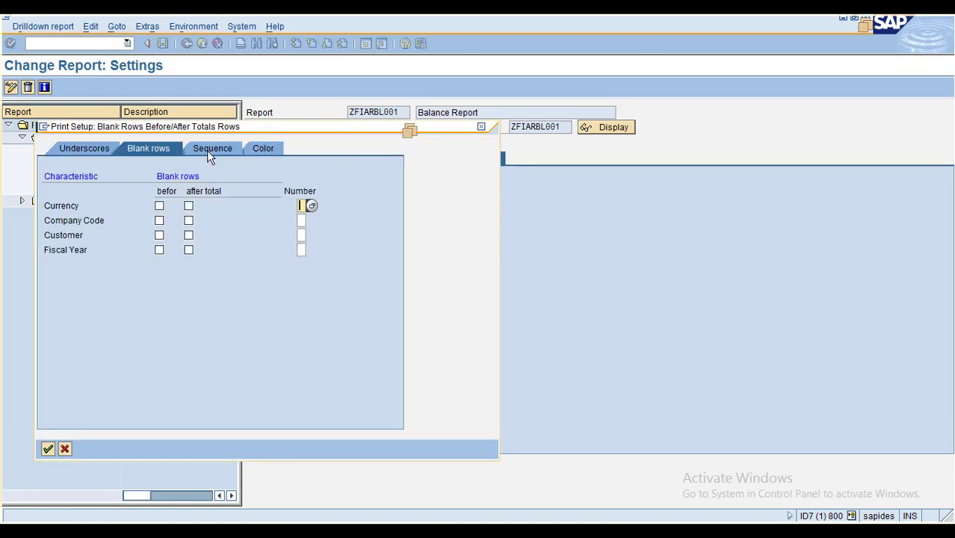
pyautogui.click(212, 150)
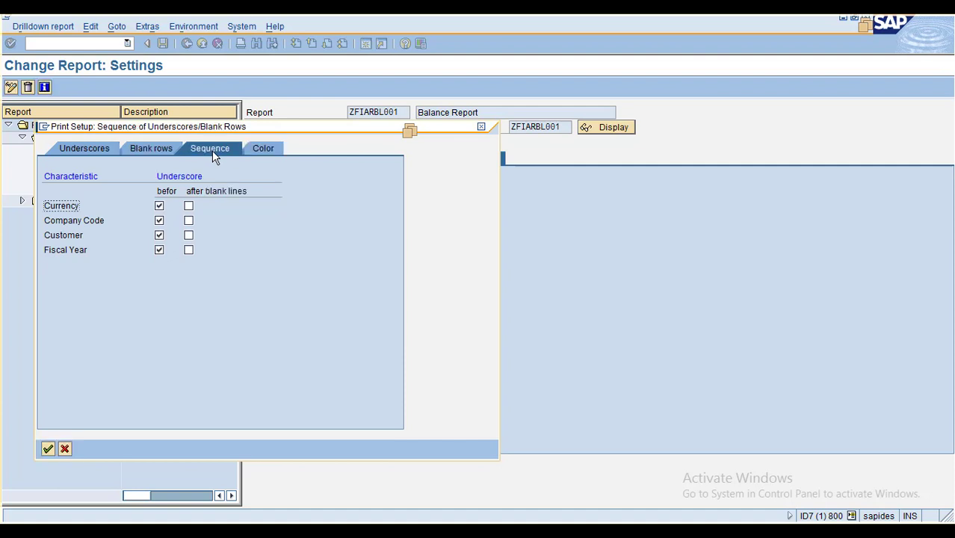
pyautogui.click(257, 148)
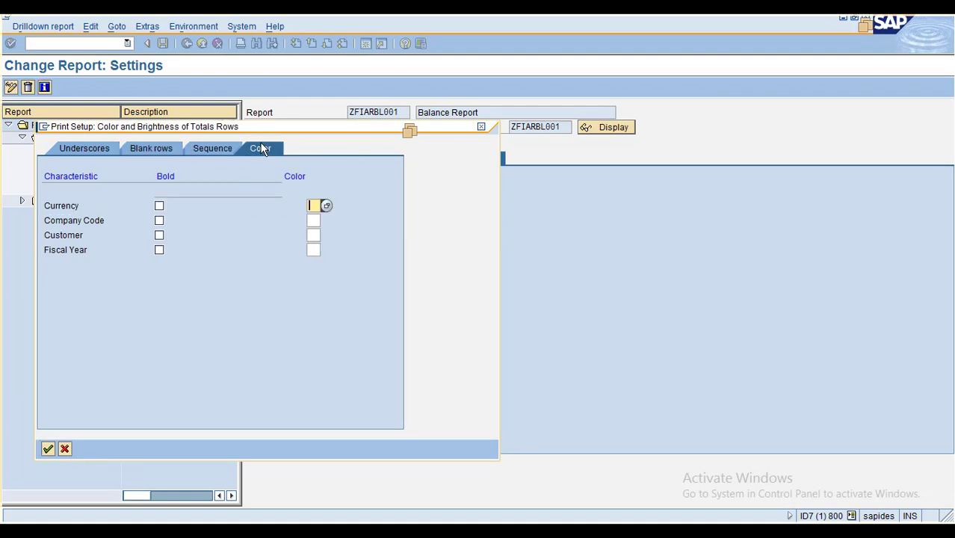
pyautogui.click(67, 447)
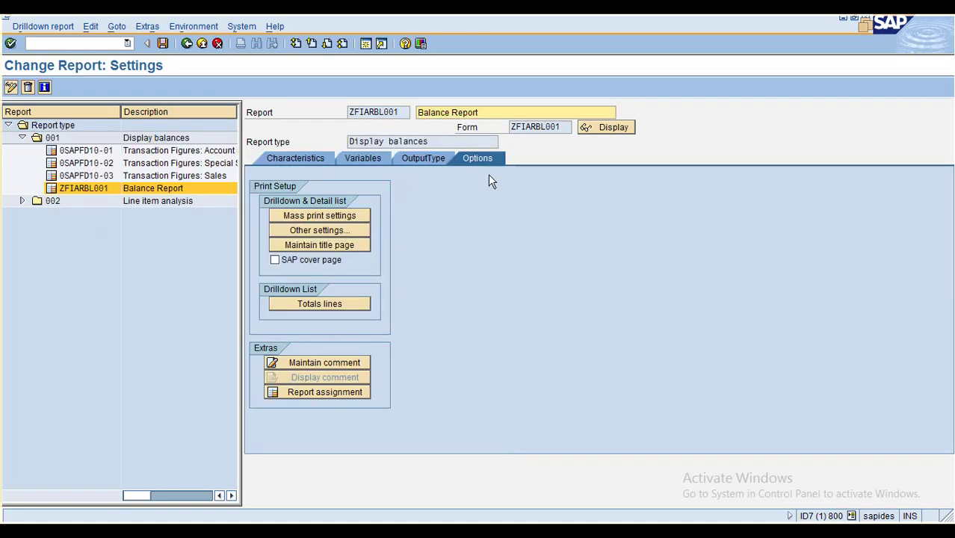
# Save report ZFIARBL001 and open its selection screen for execution
pyautogui.click(410, 158)
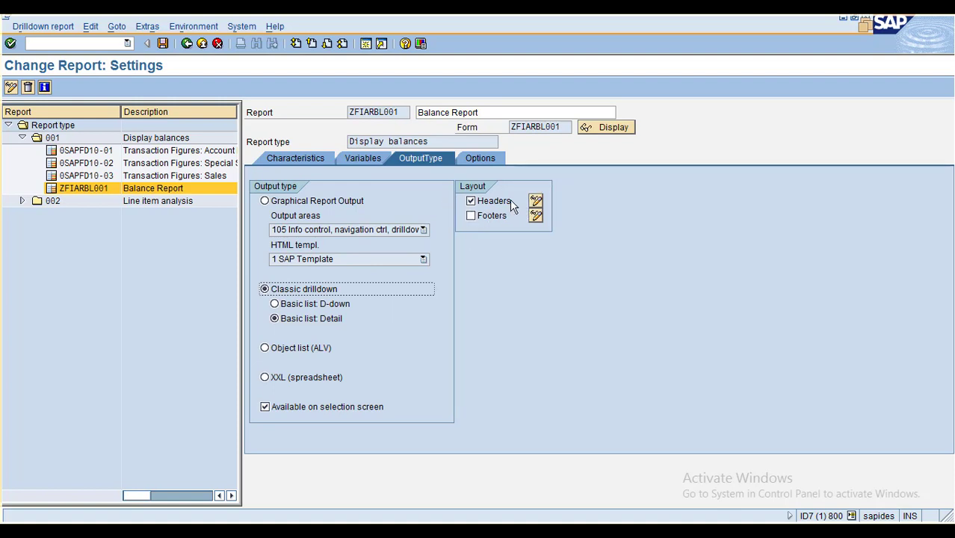
pyautogui.click(254, 113)
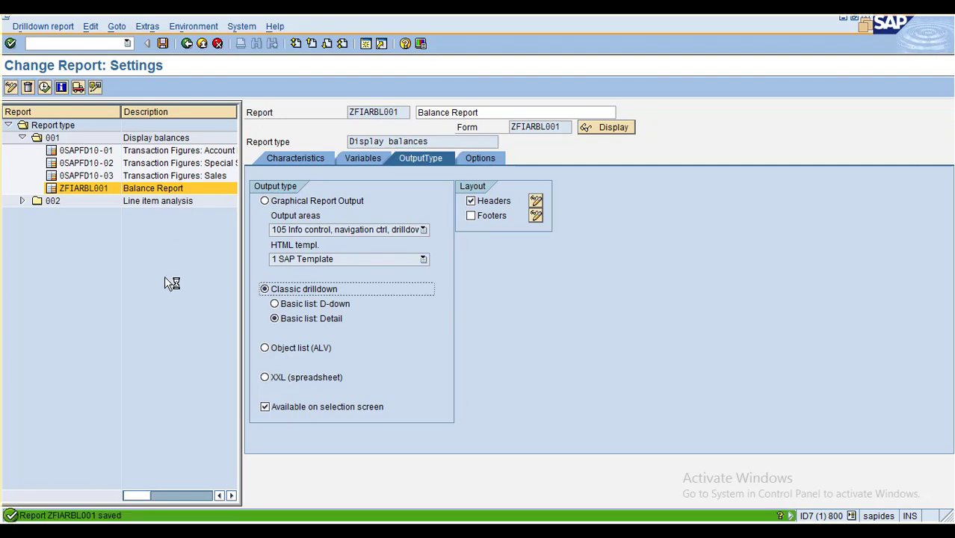
pyautogui.click(45, 88)
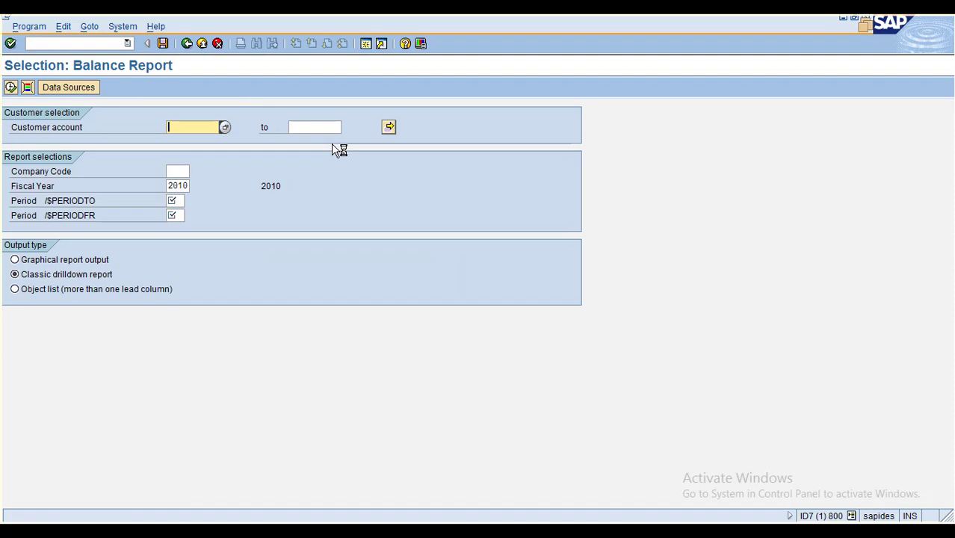
# Execute the Balance Report for company code 3000 with period to 12 and period from 1
pyautogui.click(177, 172)
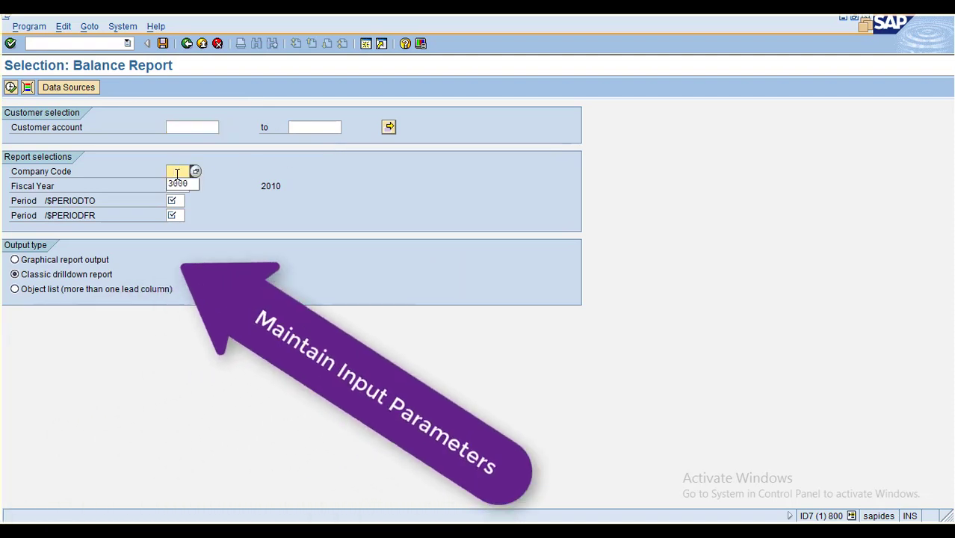
pyautogui.click(178, 184)
pyautogui.click(172, 200)
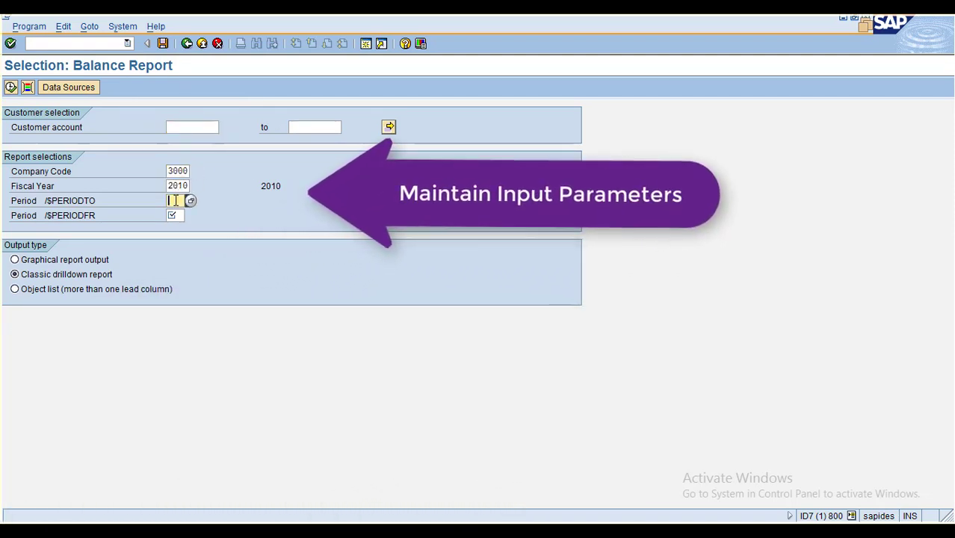
pyautogui.click(174, 212)
pyautogui.click(172, 215)
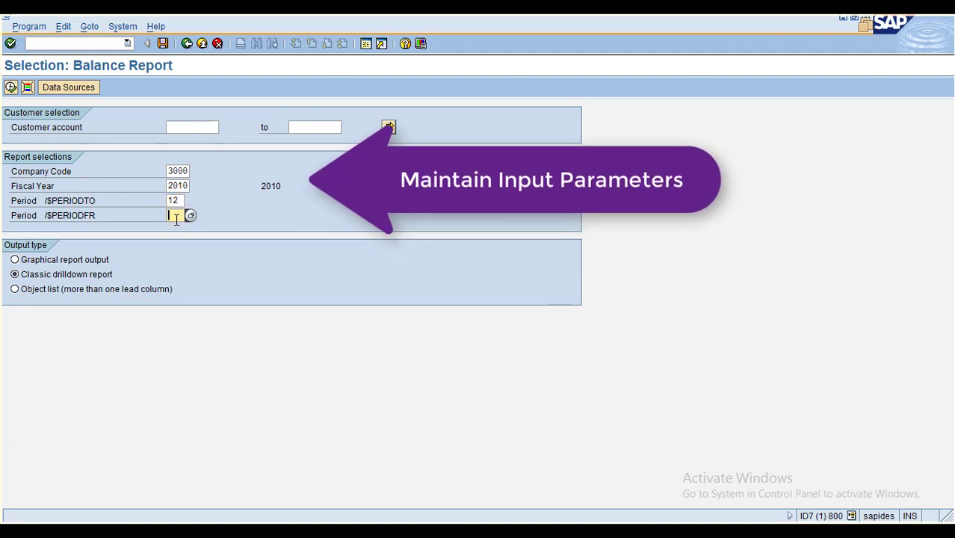
pyautogui.click(174, 230)
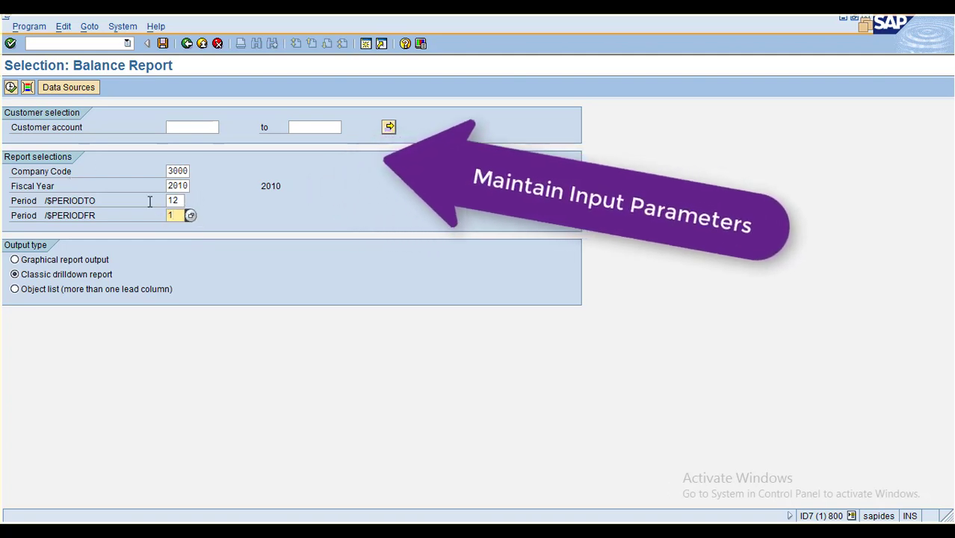
pyautogui.click(10, 87)
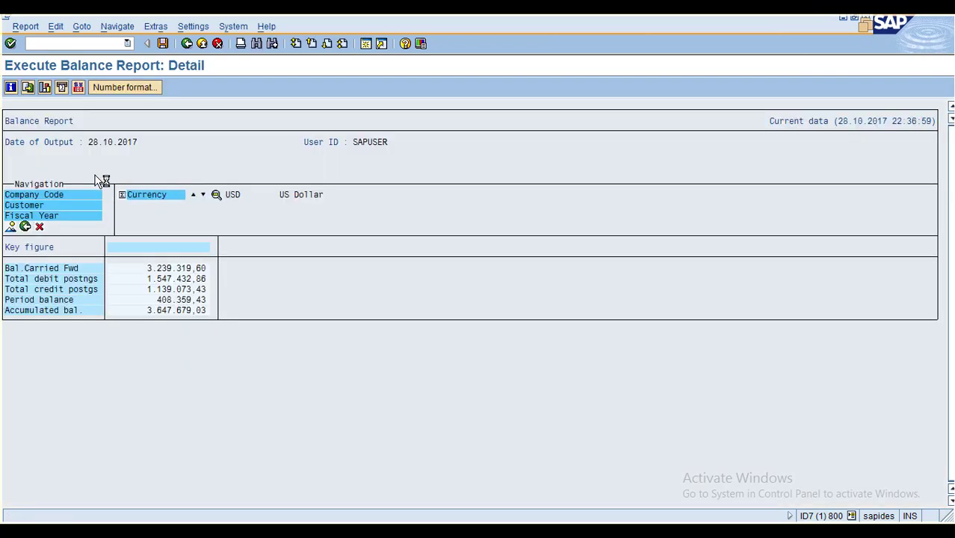
# Break the report output down by the Customer characteristic, below Currency
pyautogui.moveTo(24, 205); pyautogui.dragTo(146, 197)
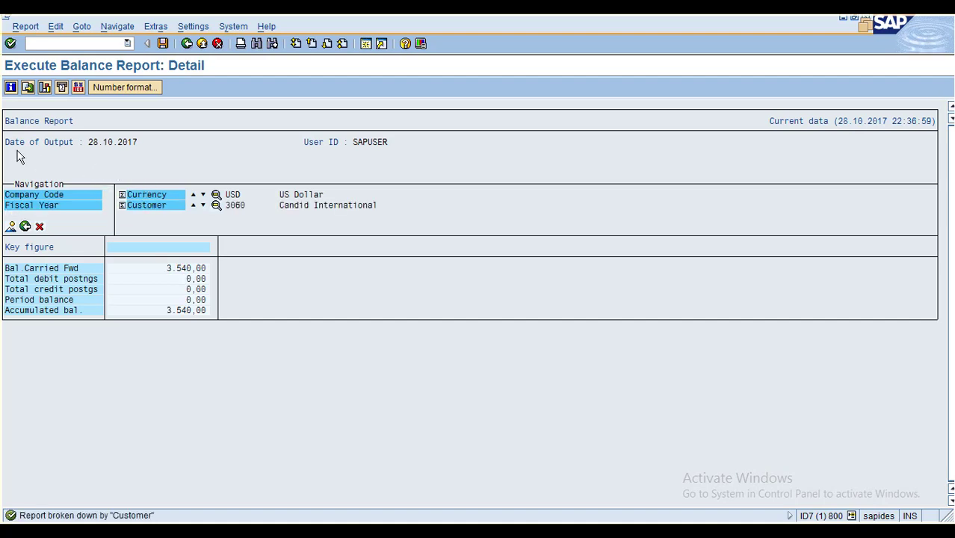